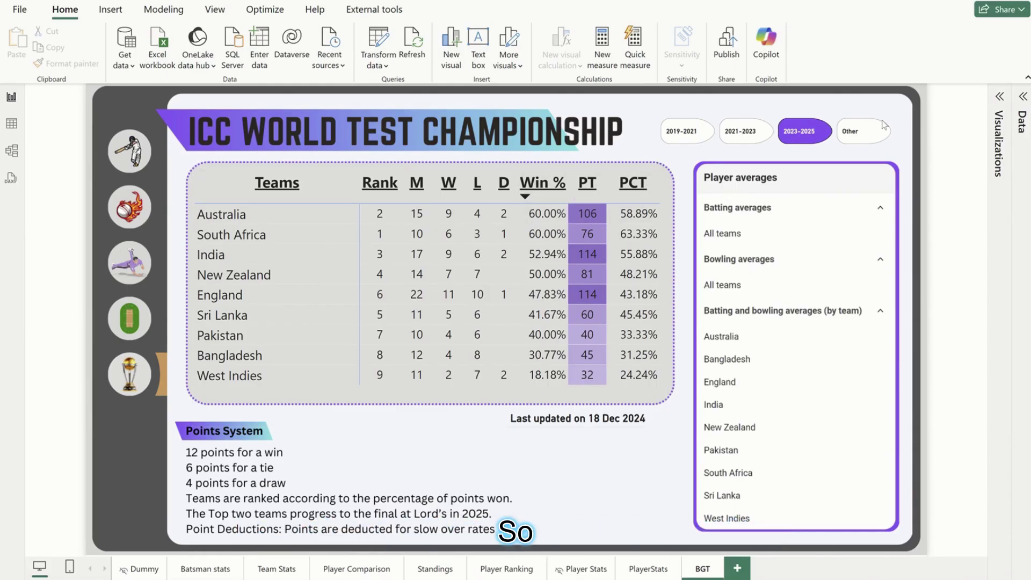
# Step: Filter the Data pane field list to 'win'
pyautogui.click(1023, 99)
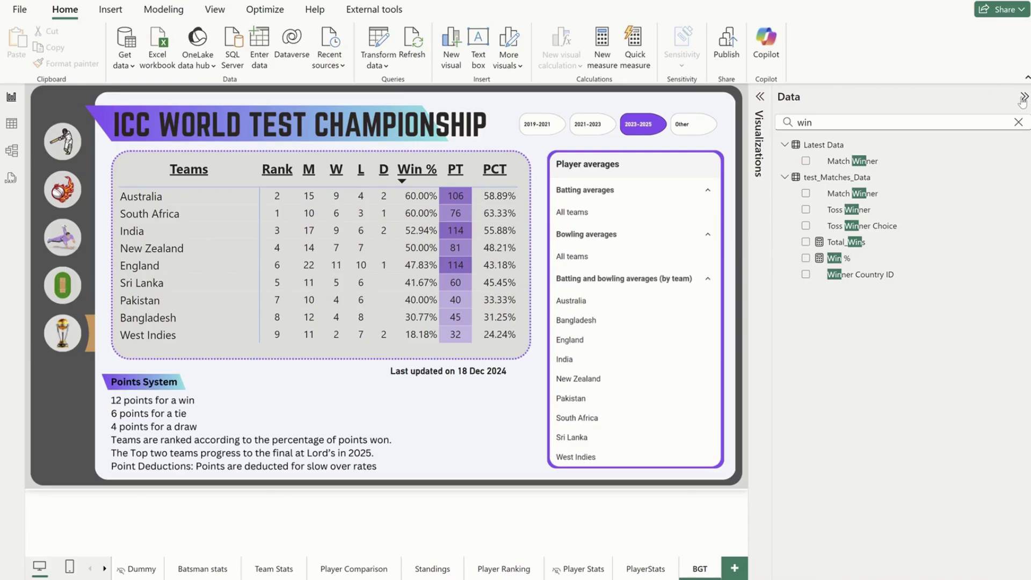
pyautogui.doubleClick(838, 124)
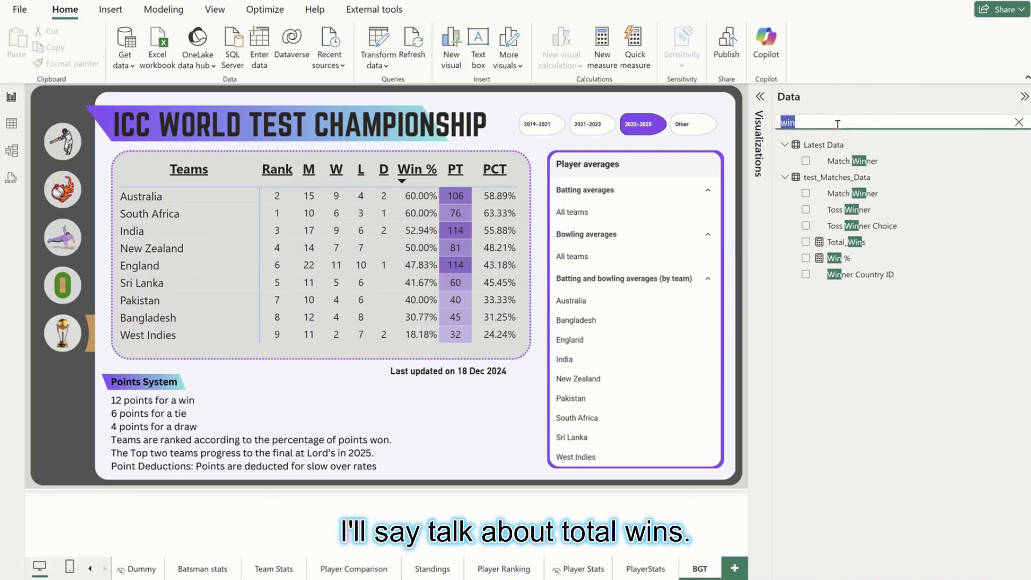
pyautogui.write('total w')
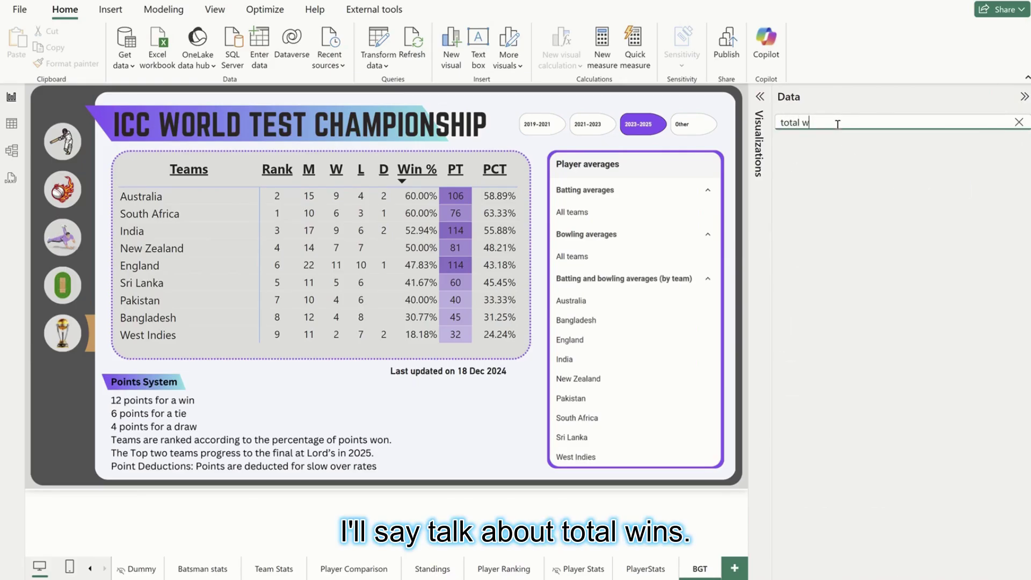
pyautogui.press('BackSpace')
pyautogui.press('BackSpace')
pyautogui.press('BackSpace')
pyautogui.press('BackSpace')
pyautogui.press('BackSpace')
pyautogui.write('win')
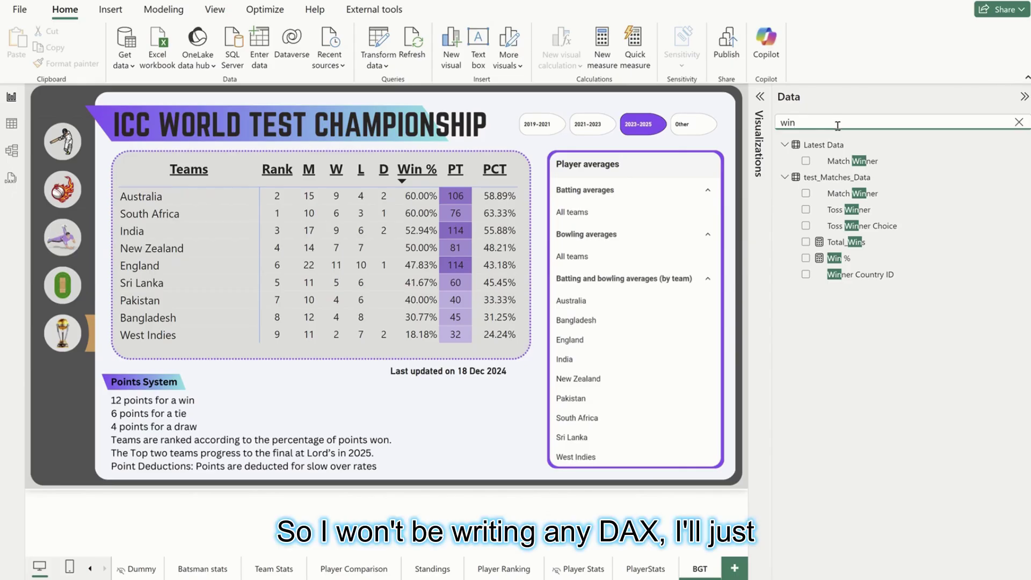
# Step: Open the Total_Wins measure's DAX and highlight its formula body
pyautogui.click(854, 243)
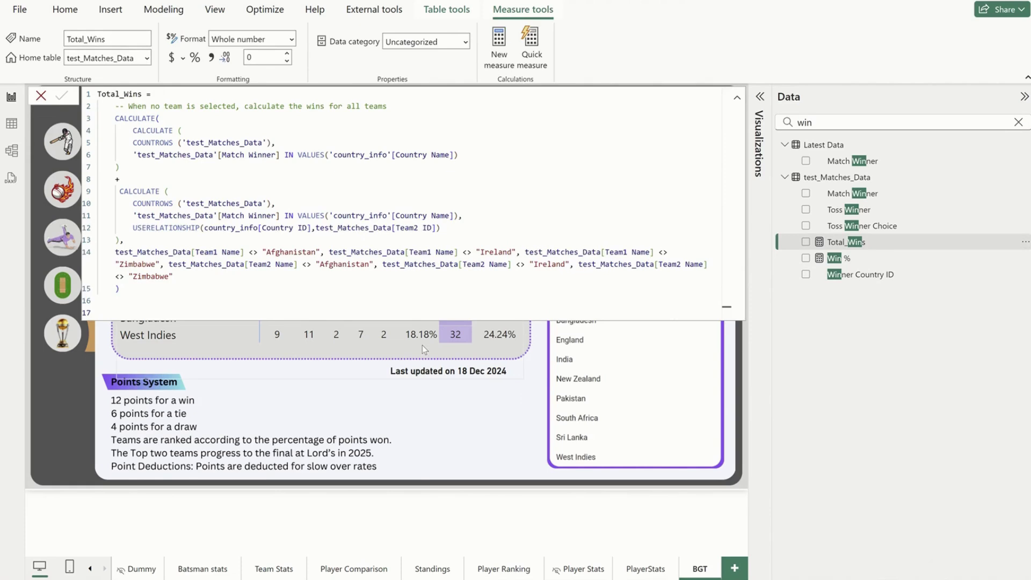
pyautogui.click(422, 345)
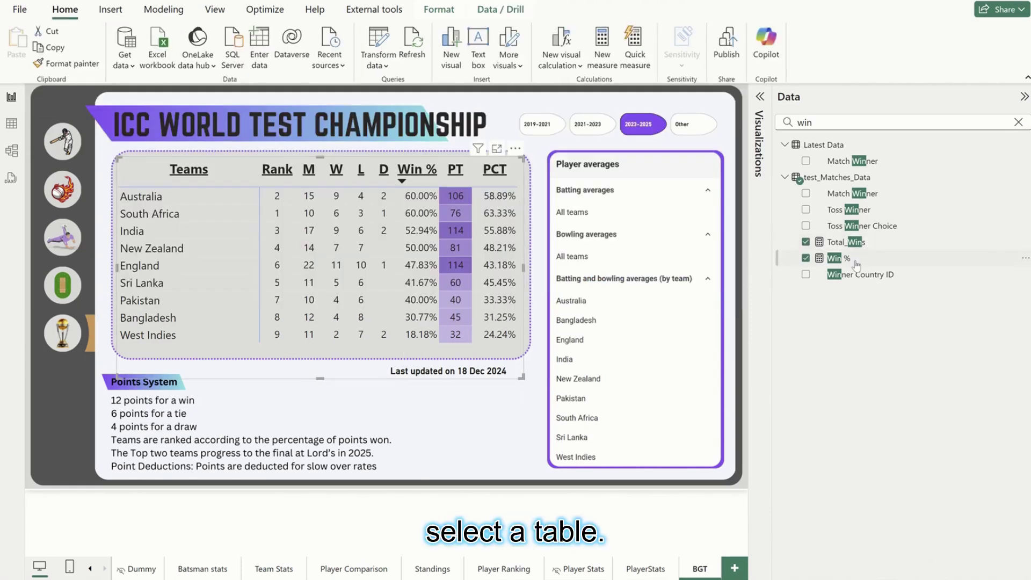
pyautogui.click(846, 242)
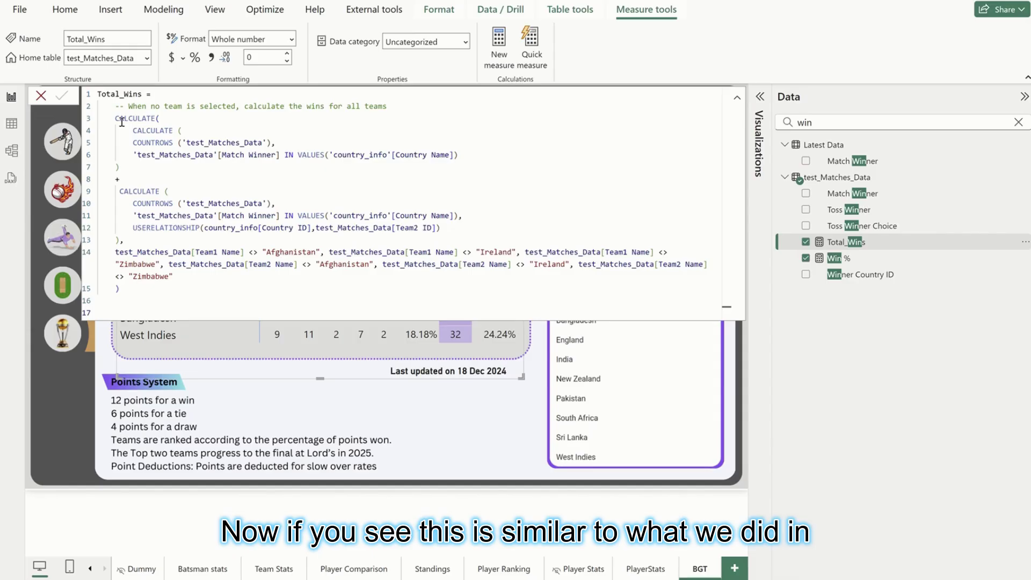
pyautogui.moveTo(121, 122); pyautogui.dragTo(192, 288)
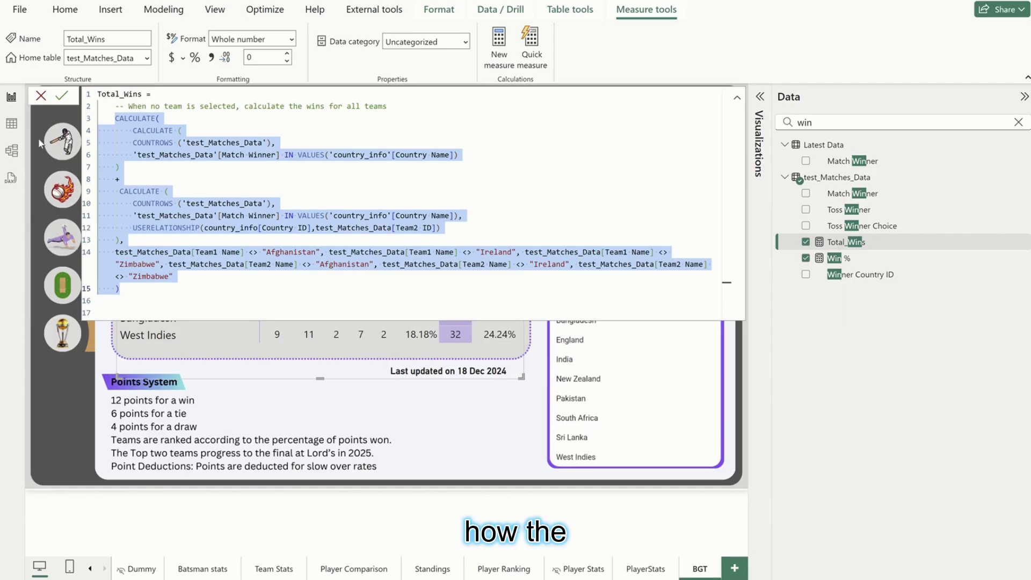
pyautogui.click(12, 124)
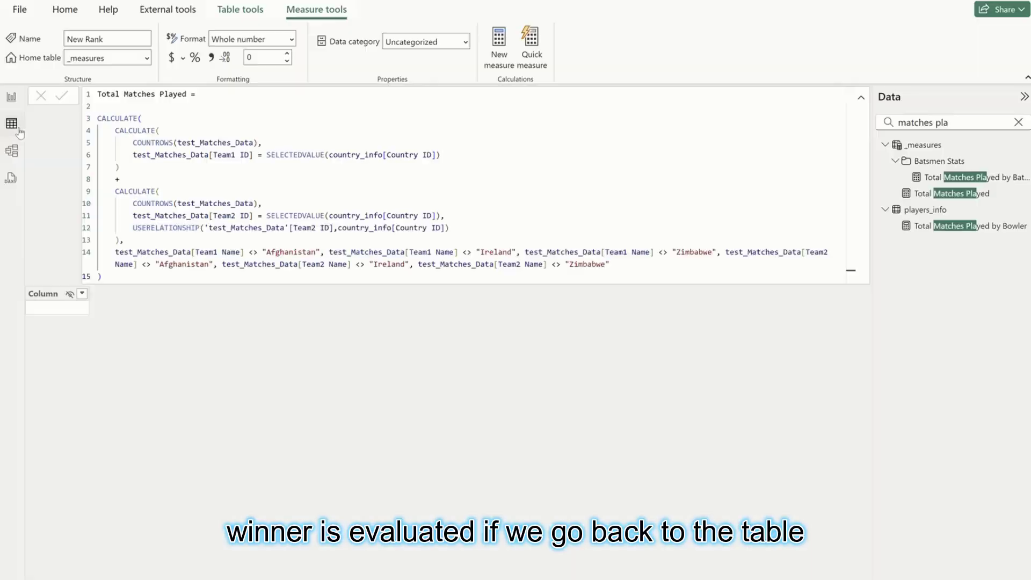
# Step: Inspect test_Matches_Data's Match Winner and Match Result Text columns, then reopen Total_Wins on the report
pyautogui.click(1018, 124)
pyautogui.click(943, 307)
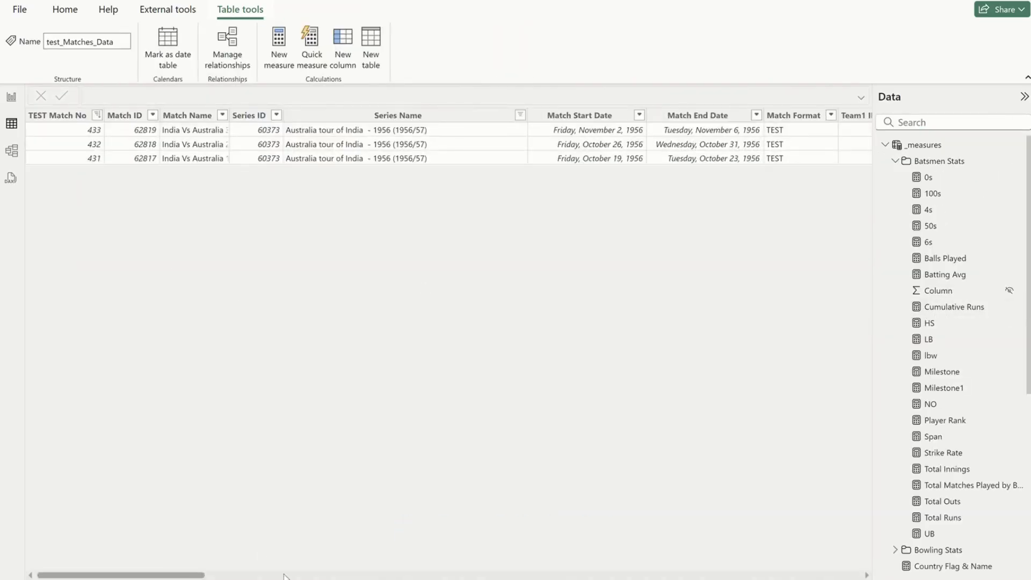
pyautogui.moveTo(285, 575); pyautogui.dragTo(720, 575)
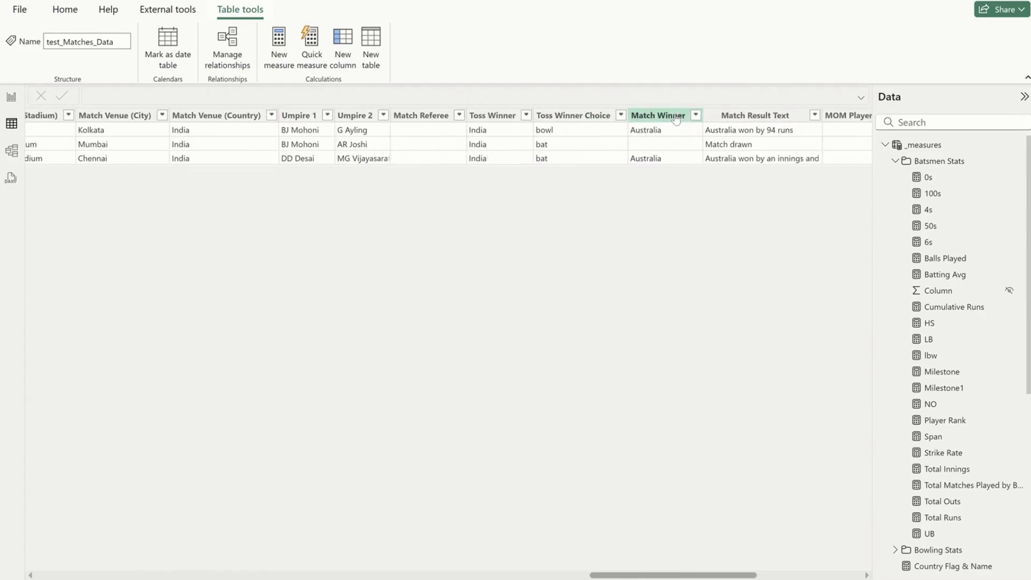
pyautogui.click(658, 115)
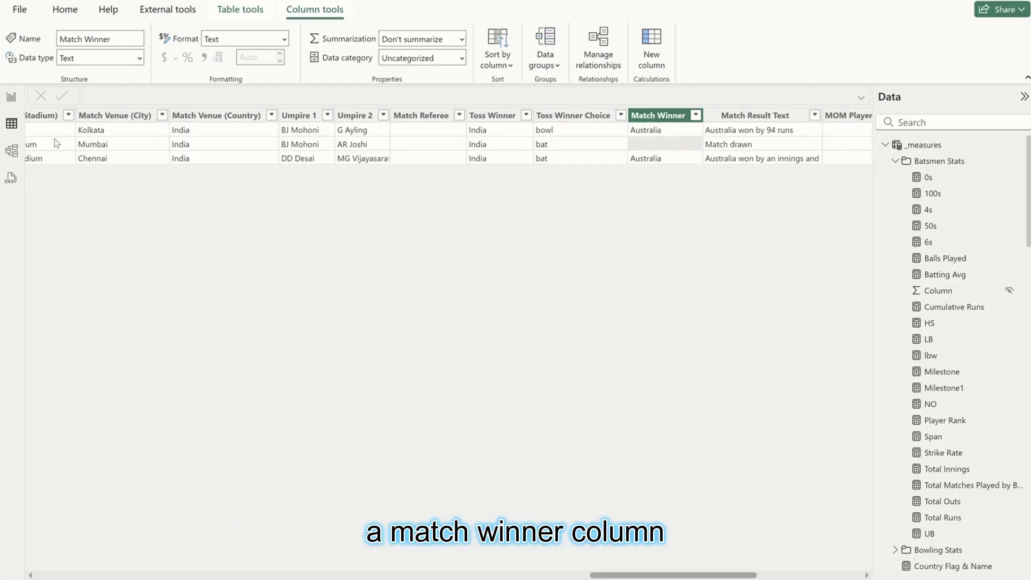
pyautogui.click(756, 129)
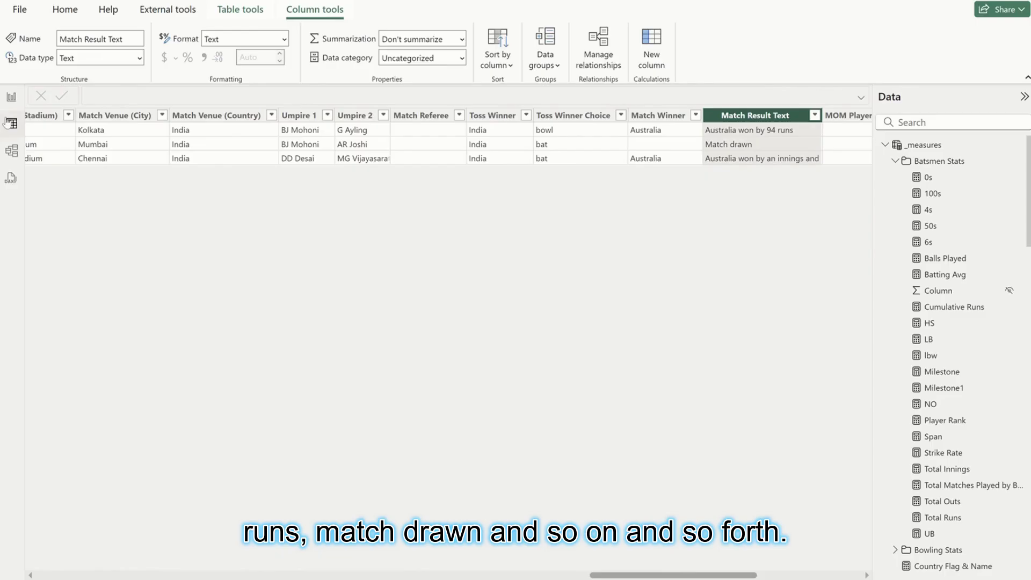
pyautogui.click(11, 97)
pyautogui.click(846, 242)
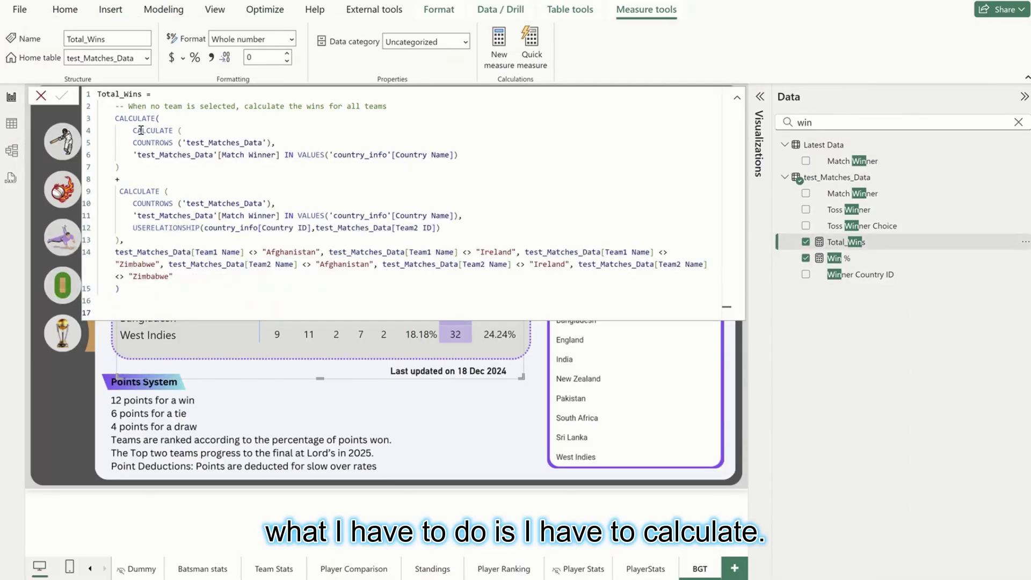
pyautogui.moveTo(134, 142); pyautogui.dragTo(268, 138)
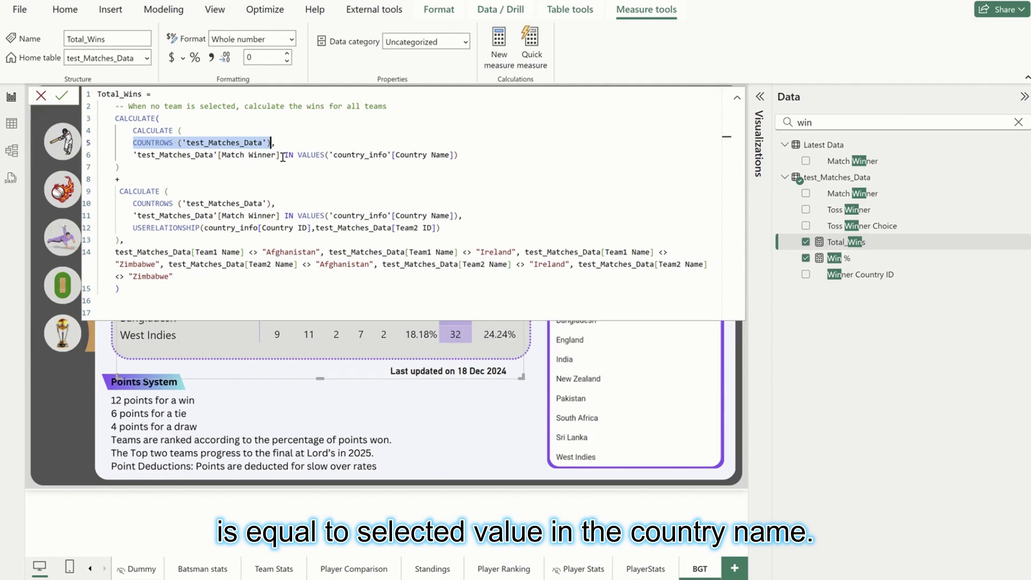
pyautogui.moveTo(431, 155); pyautogui.dragTo(400, 161)
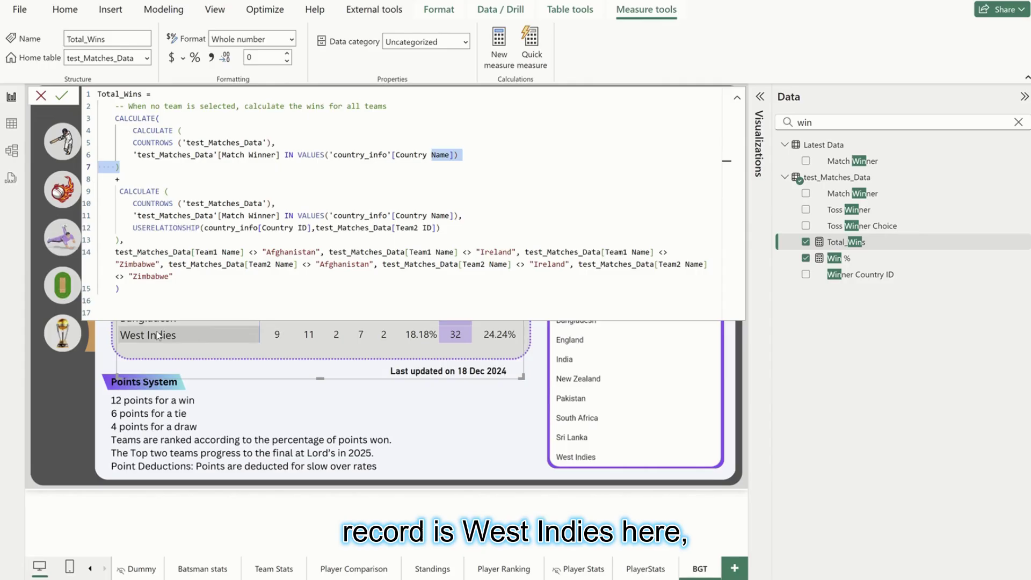
pyautogui.doubleClick(242, 155)
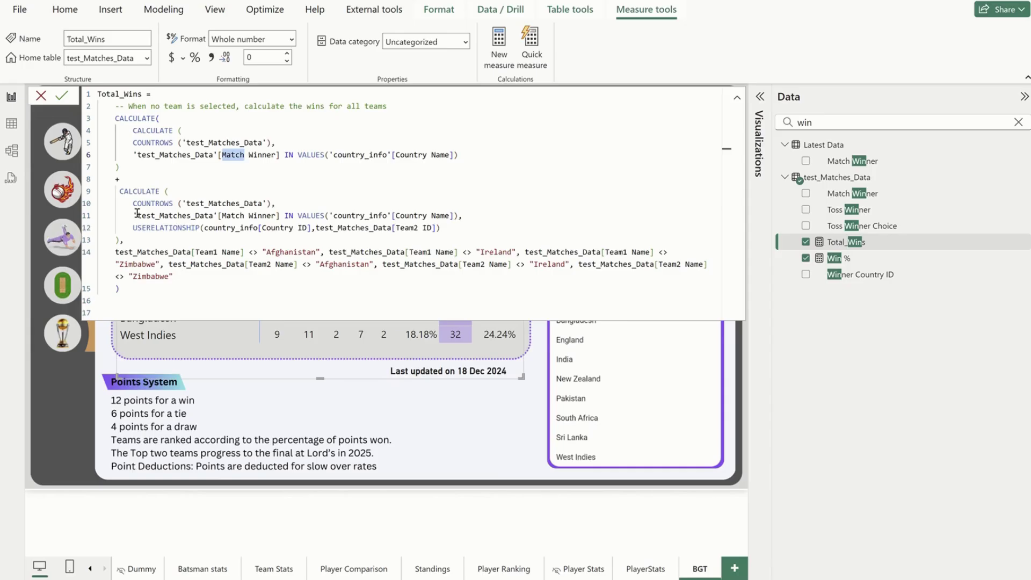
pyautogui.moveTo(120, 189); pyautogui.dragTo(124, 241)
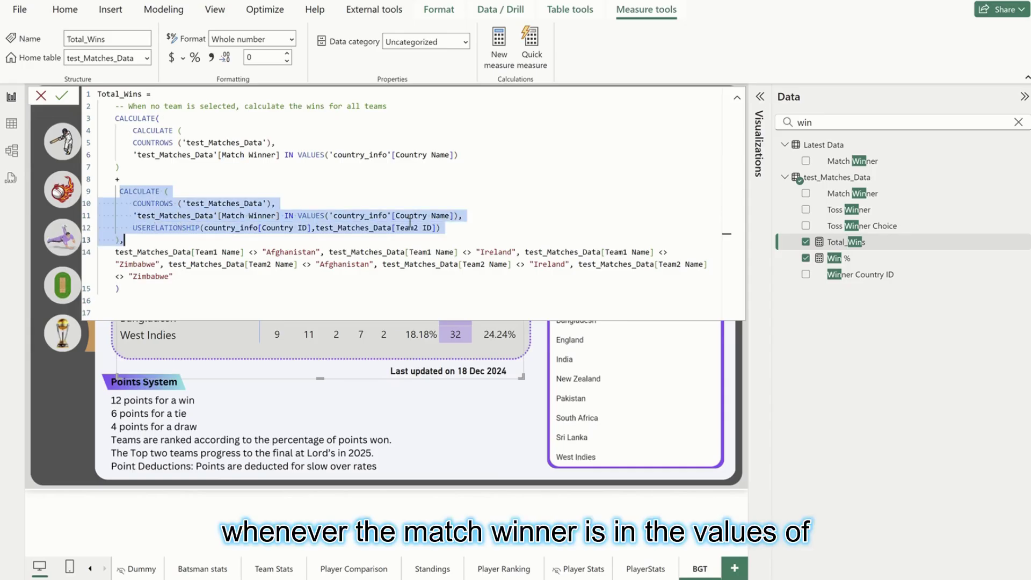
pyautogui.moveTo(397, 216); pyautogui.dragTo(449, 216)
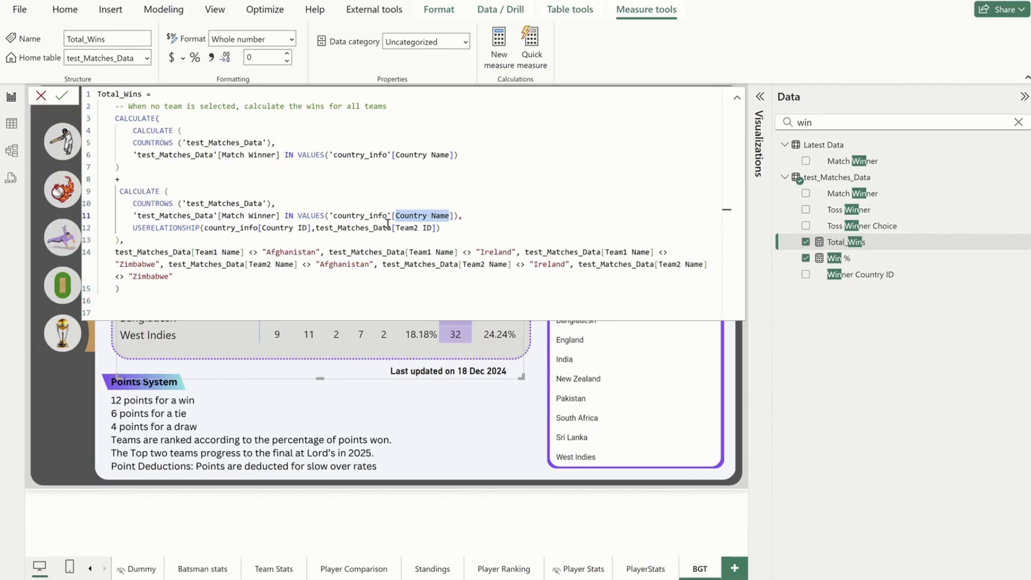
pyautogui.moveTo(309, 228); pyautogui.dragTo(262, 228)
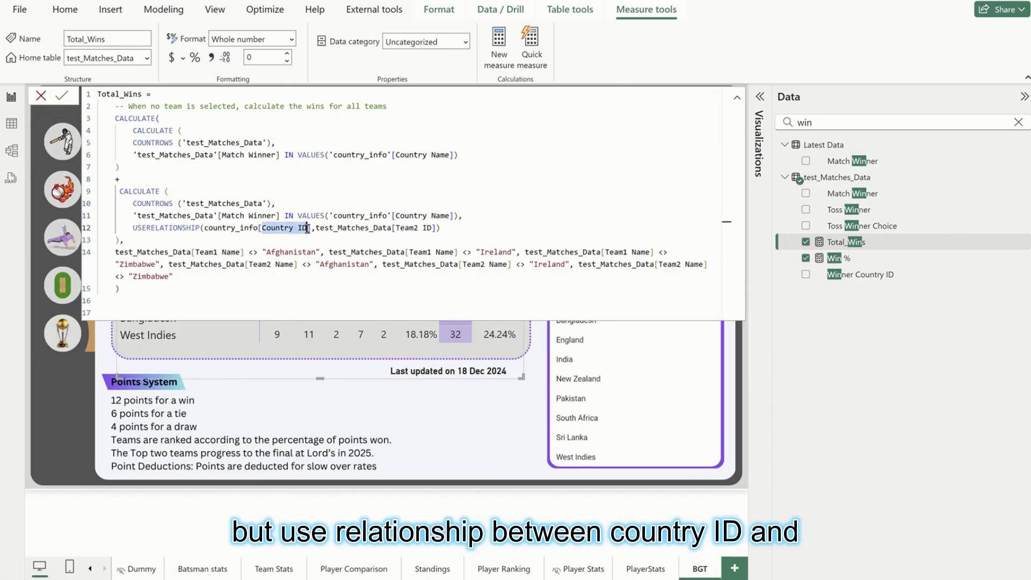
pyautogui.doubleClick(251, 228)
pyautogui.doubleClick(345, 228)
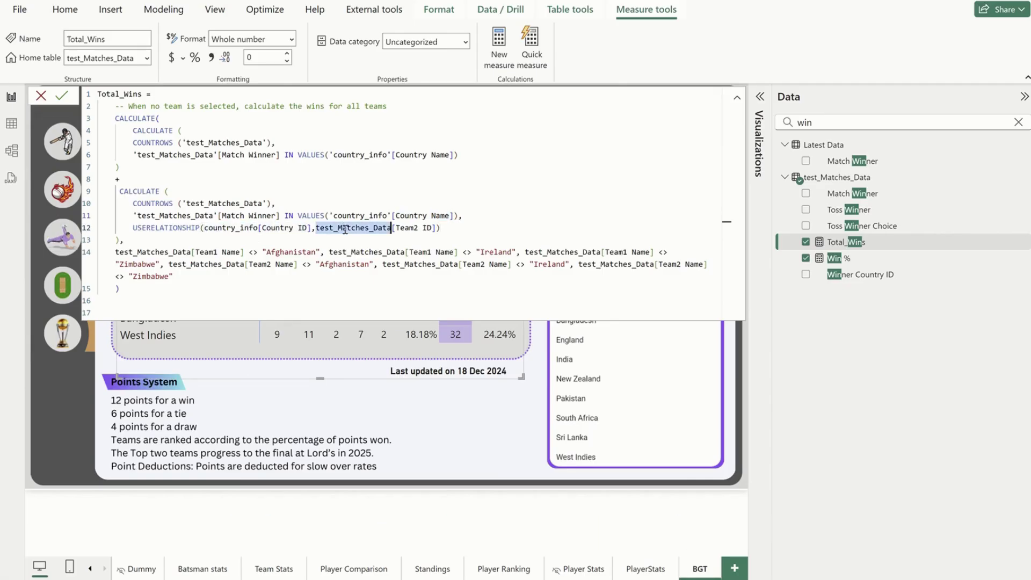
pyautogui.moveTo(398, 228); pyautogui.dragTo(424, 228)
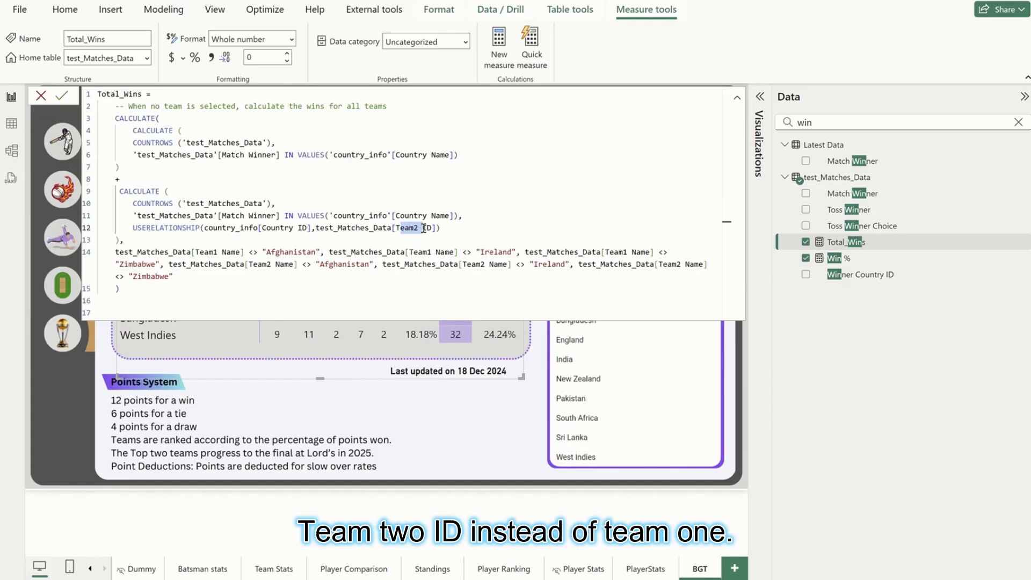
pyautogui.moveTo(417, 179); pyautogui.dragTo(115, 118)
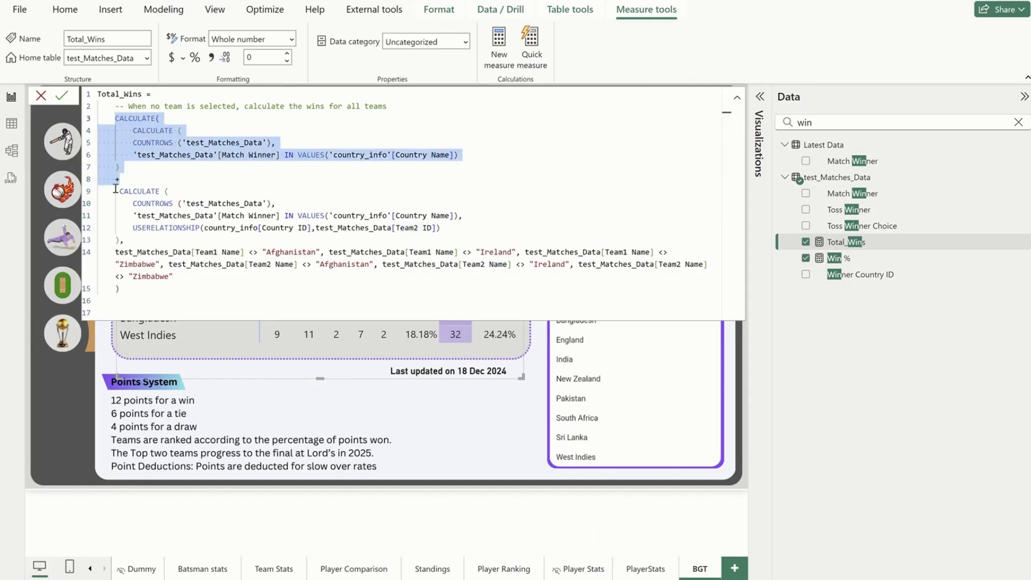
pyautogui.moveTo(98, 189); pyautogui.dragTo(154, 236)
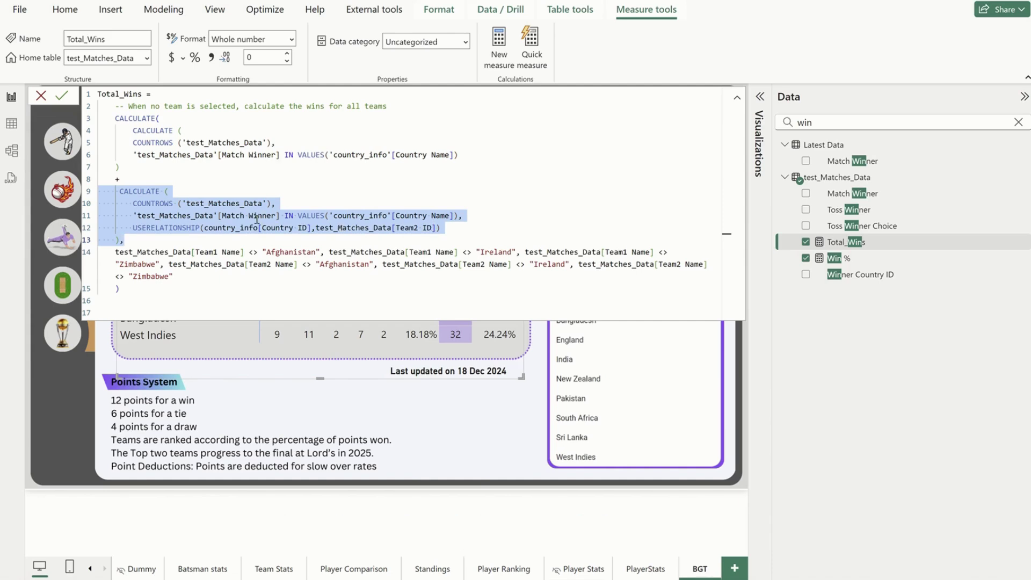
pyautogui.tripleClick(142, 252)
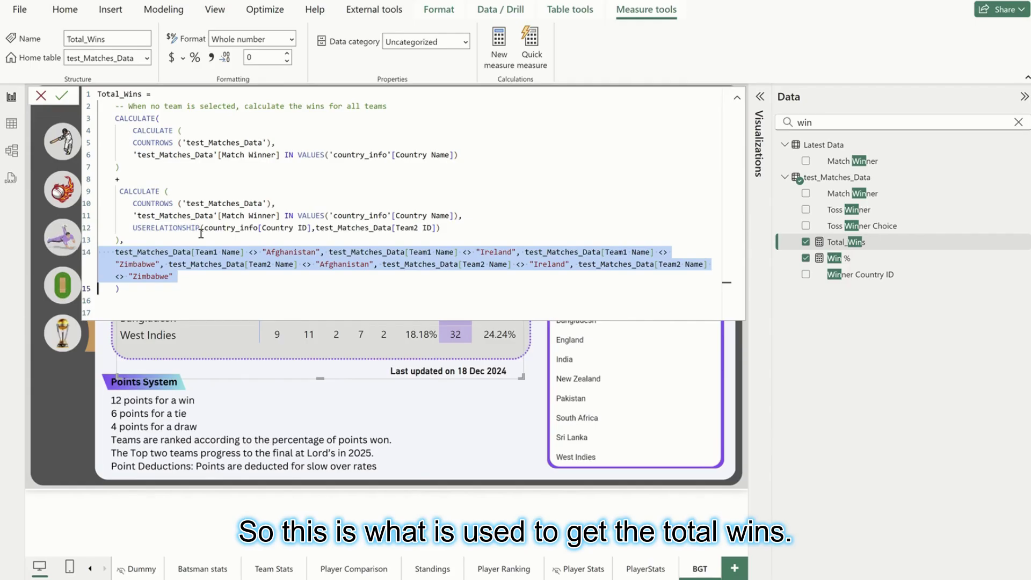
pyautogui.moveTo(98, 95); pyautogui.dragTo(211, 294)
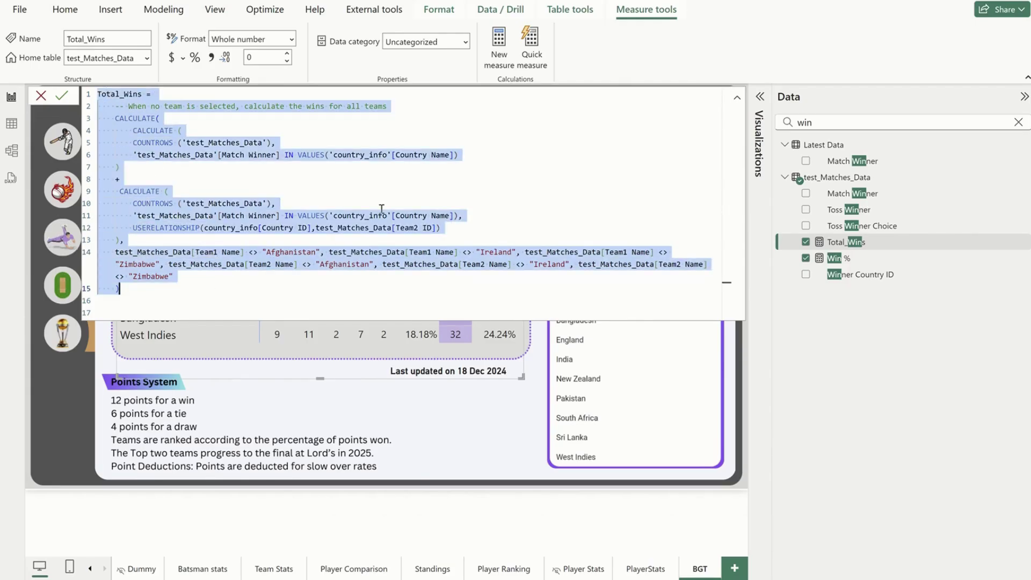
pyautogui.click(299, 218)
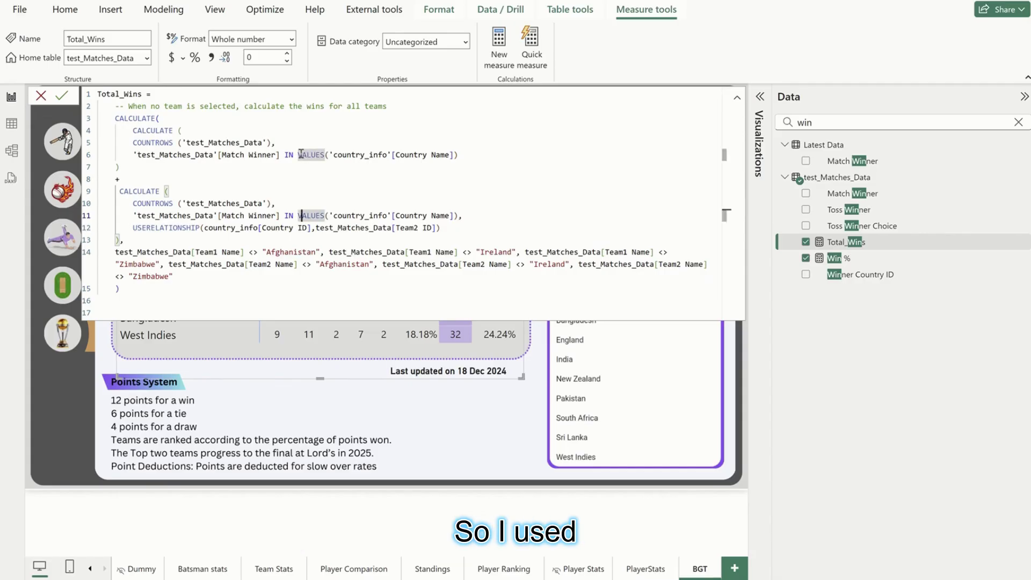
pyautogui.moveTo(285, 155); pyautogui.dragTo(324, 159)
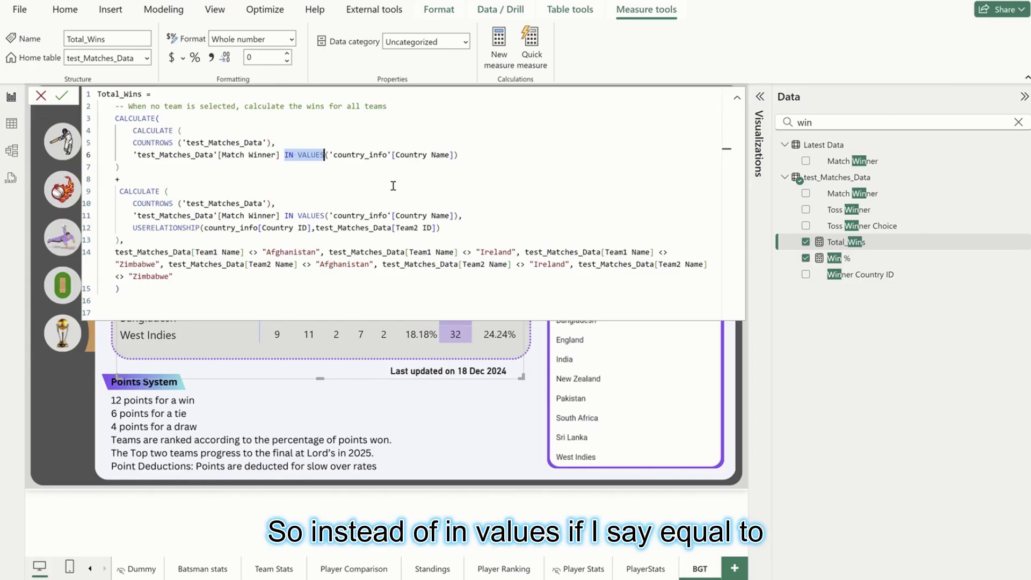
# Step: Insert SELECTEDVALUE into the Total_Wins single-country filter on line 6
pyautogui.write('=')
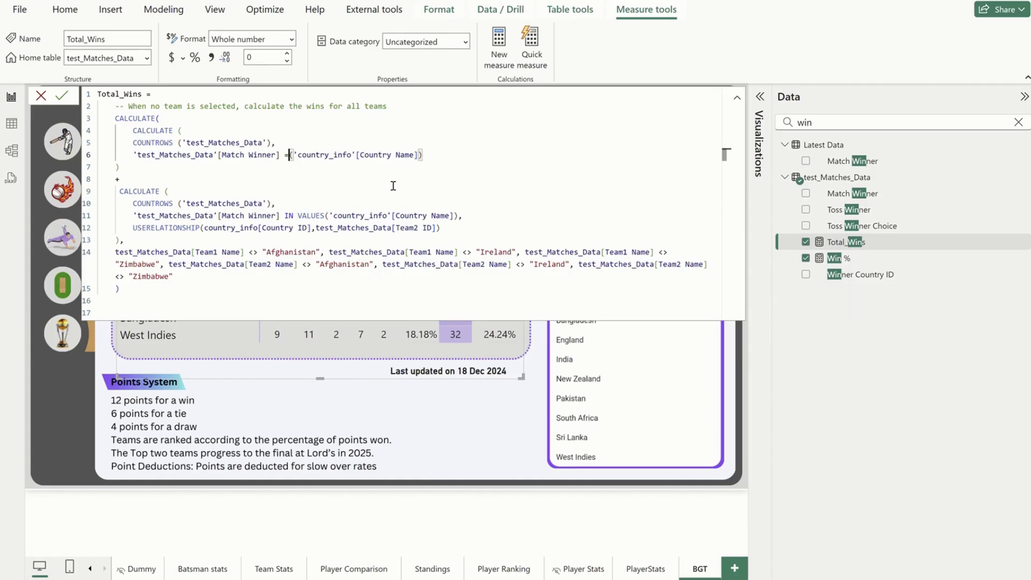
pyautogui.write('select')
pyautogui.press('Down')
pyautogui.press('Down')
pyautogui.press('Down')
pyautogui.press('Down')
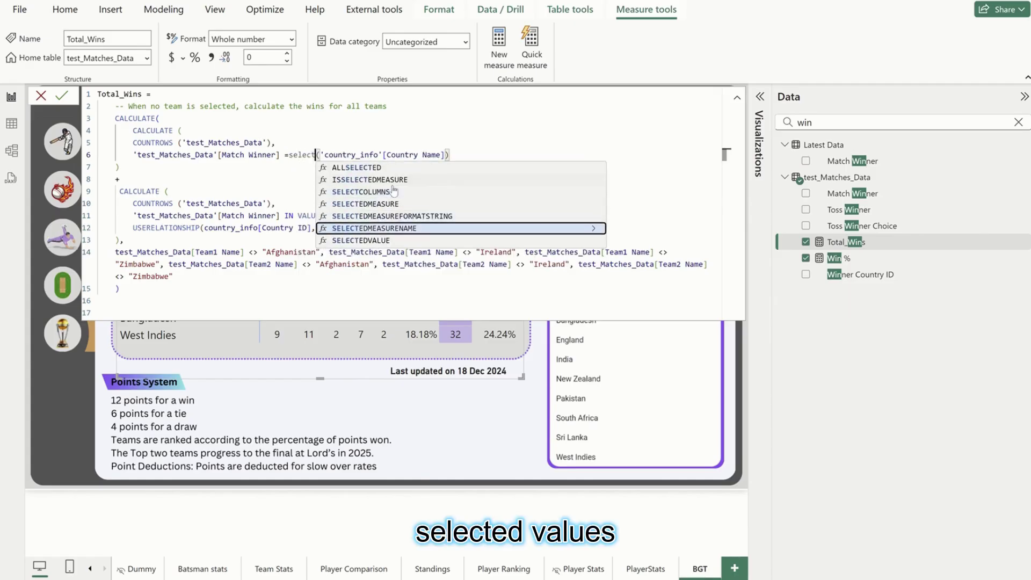
pyautogui.press('Tab')
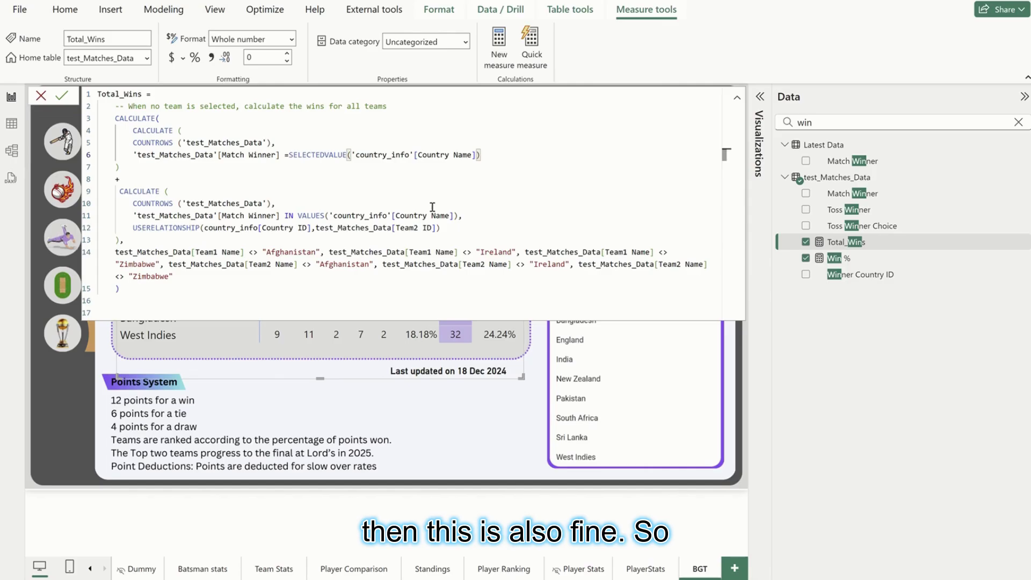
pyautogui.moveTo(479, 156); pyautogui.dragTo(310, 157)
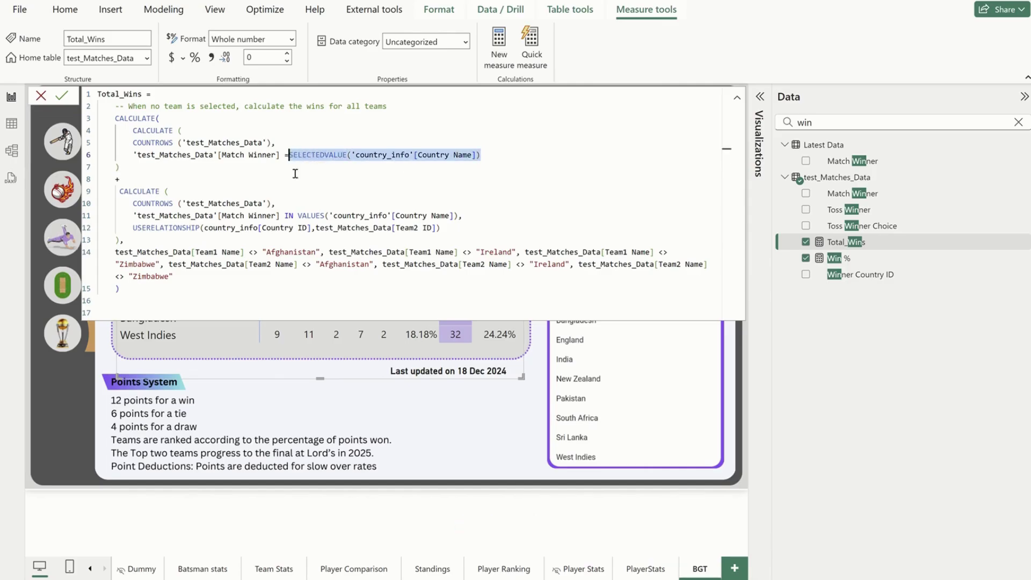
# Step: Review the line 11 Match Winner IN VALUES(Country Name) filter and commit Total_Wins
pyautogui.moveTo(284, 215); pyautogui.dragTo(463, 216)
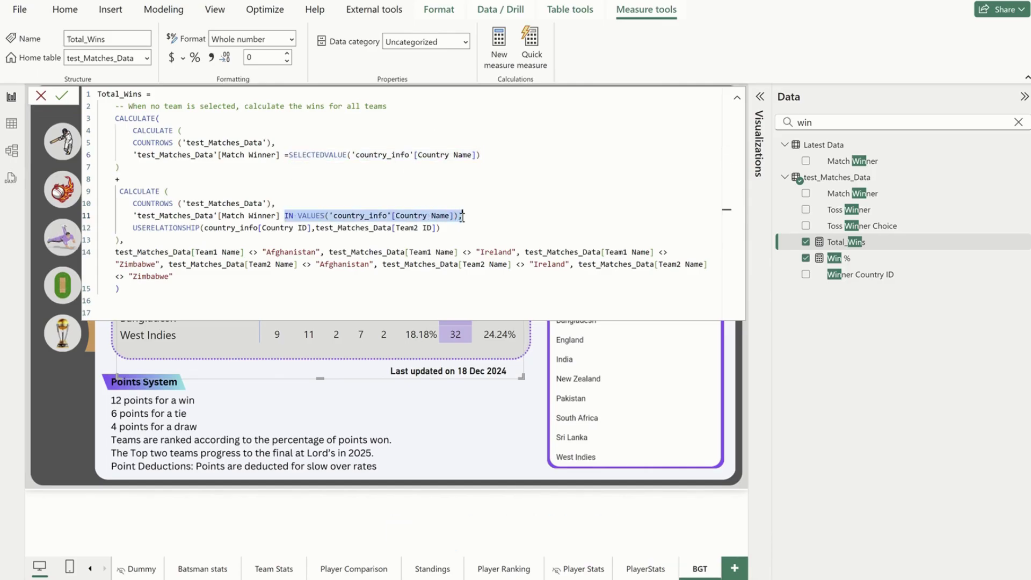
pyautogui.doubleClick(308, 216)
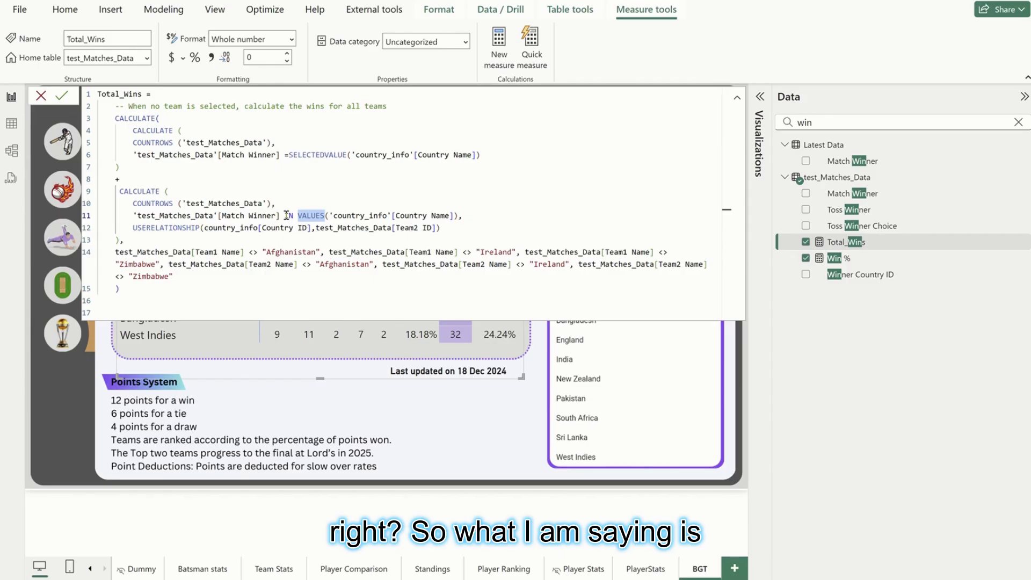
pyautogui.click(287, 216)
pyautogui.doubleClick(294, 216)
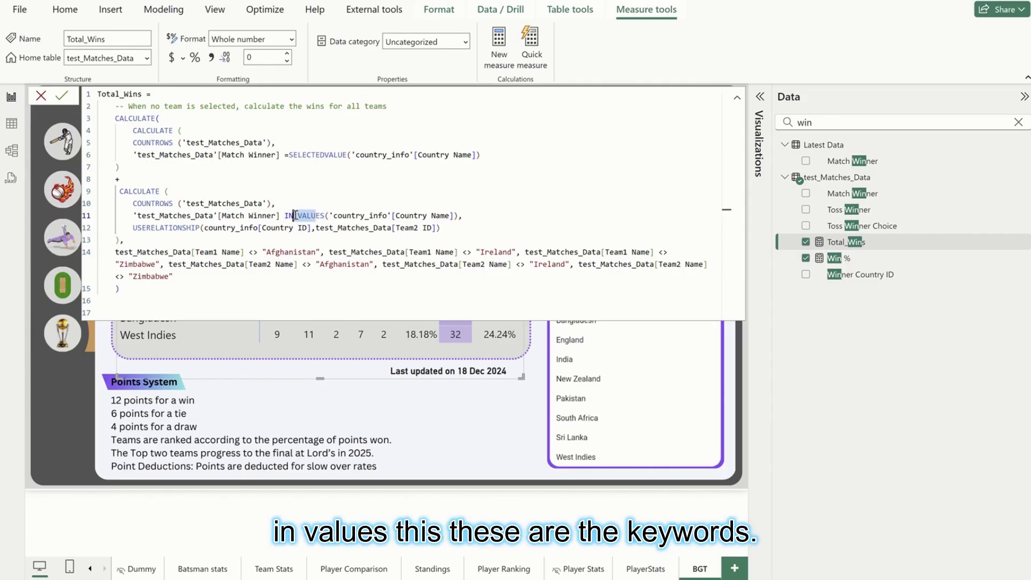
pyautogui.click(299, 214)
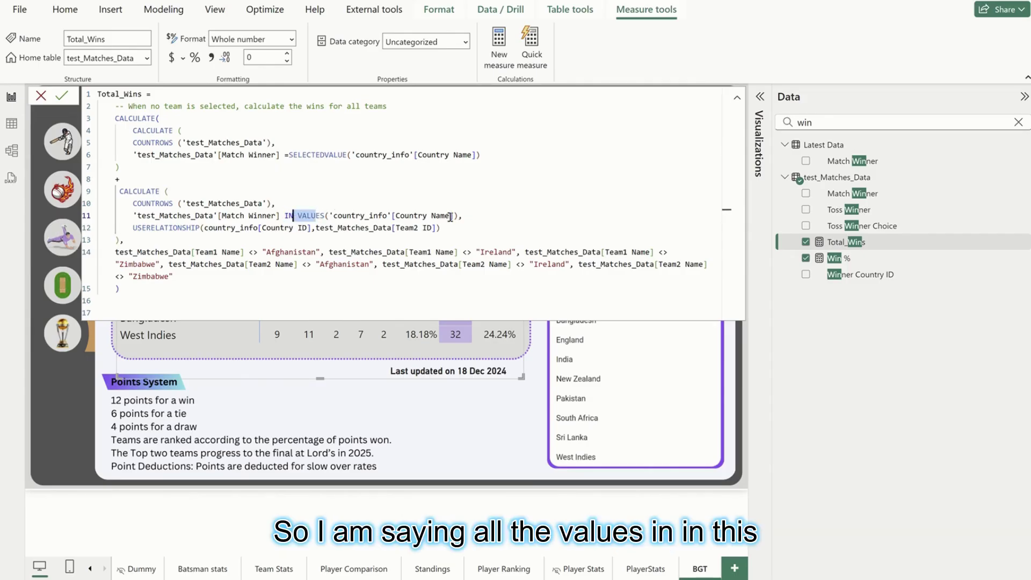
pyautogui.moveTo(450, 217); pyautogui.dragTo(397, 217)
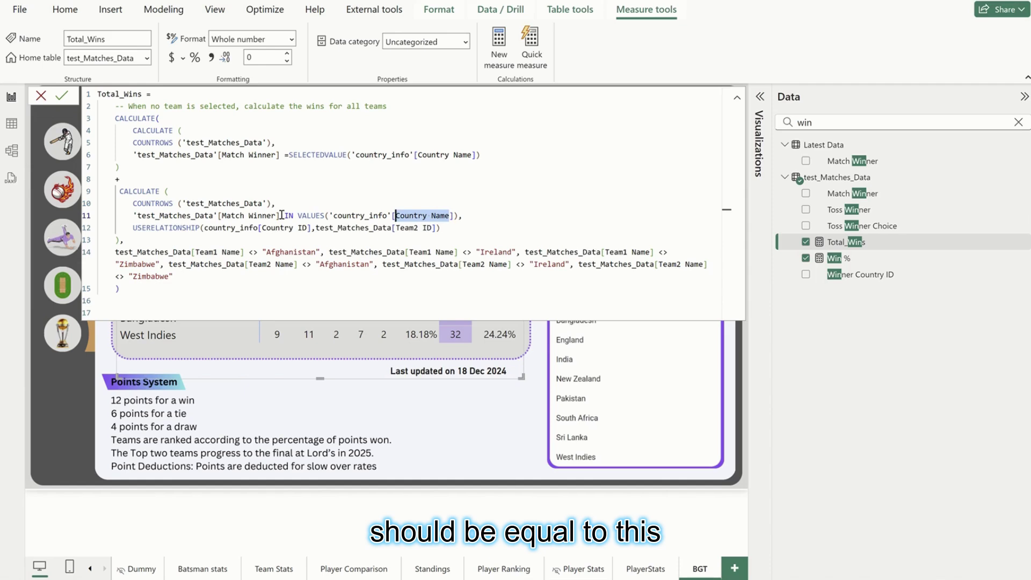
pyautogui.moveTo(280, 215)
pyautogui.mouseDown()
pyautogui.moveTo(146, 216)
pyautogui.moveTo(172, 204)
pyautogui.moveTo(267, 204)
pyautogui.mouseUp()
pyautogui.click(271, 204)
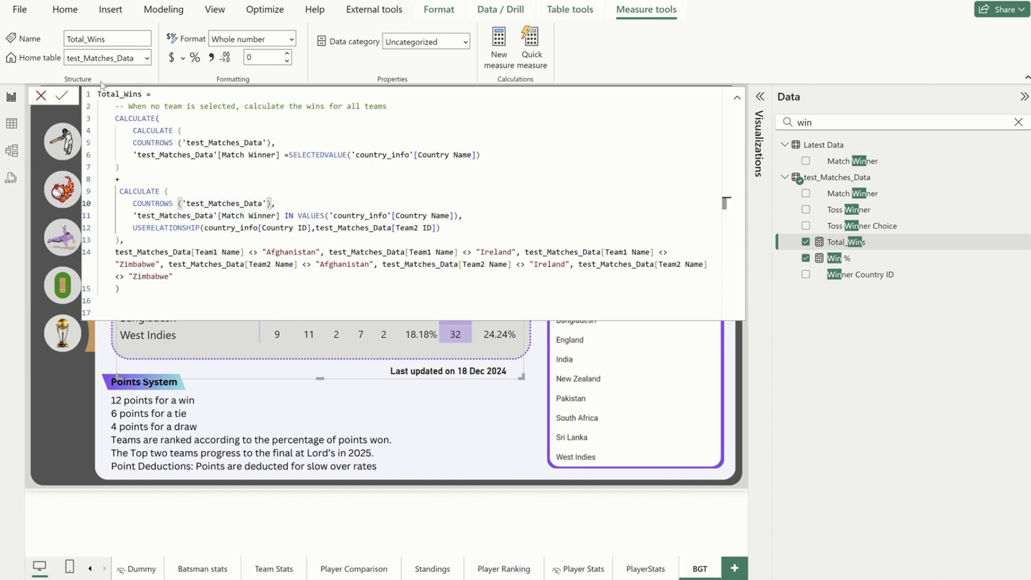
pyautogui.click(62, 95)
# Step: Search 'los', open Total Loss and highlight its Total_Games_Played, Total_Wins and Total Draws terms
pyautogui.doubleClick(848, 119)
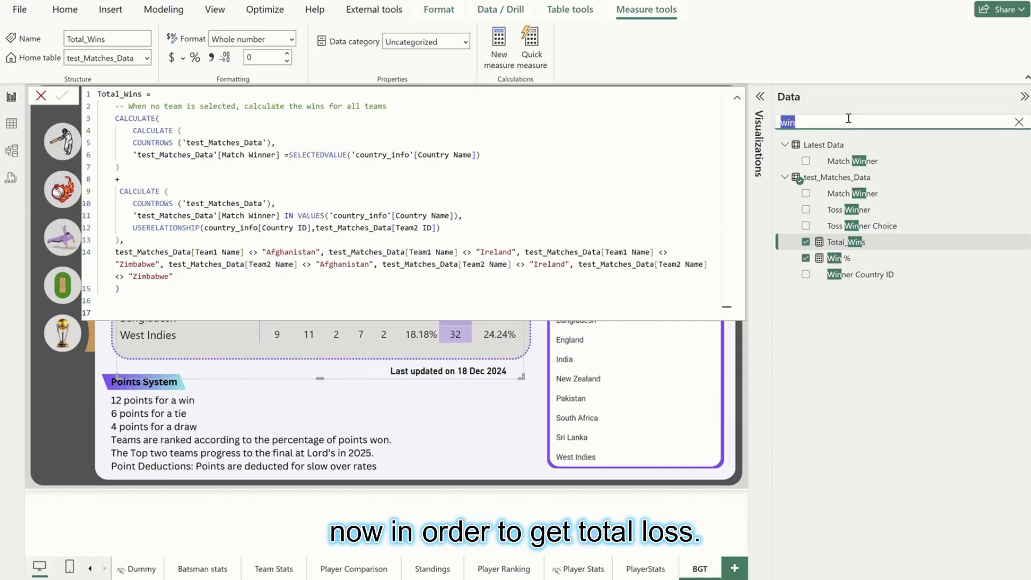
pyautogui.write('los')
pyautogui.click(859, 193)
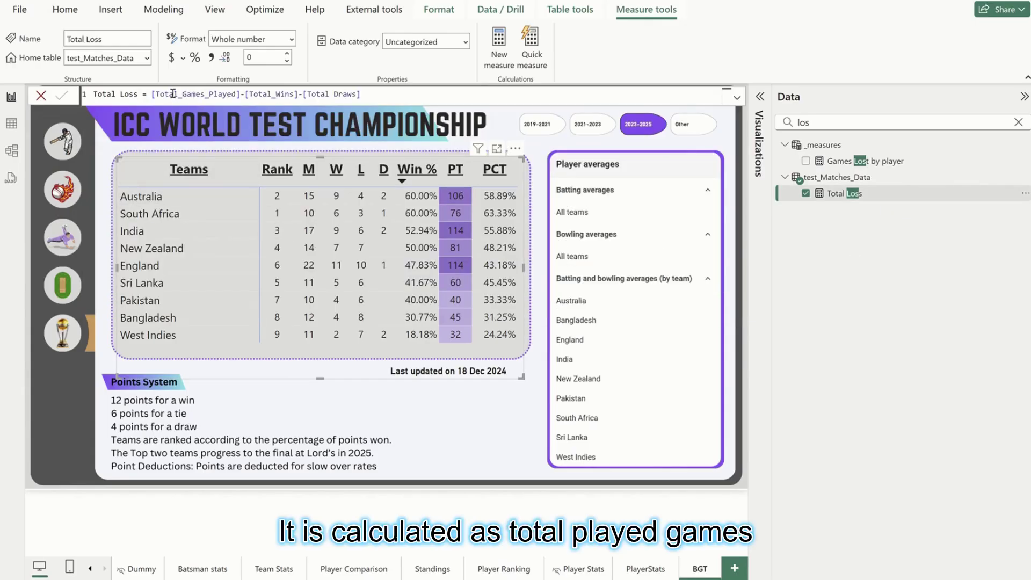
pyautogui.doubleClick(209, 94)
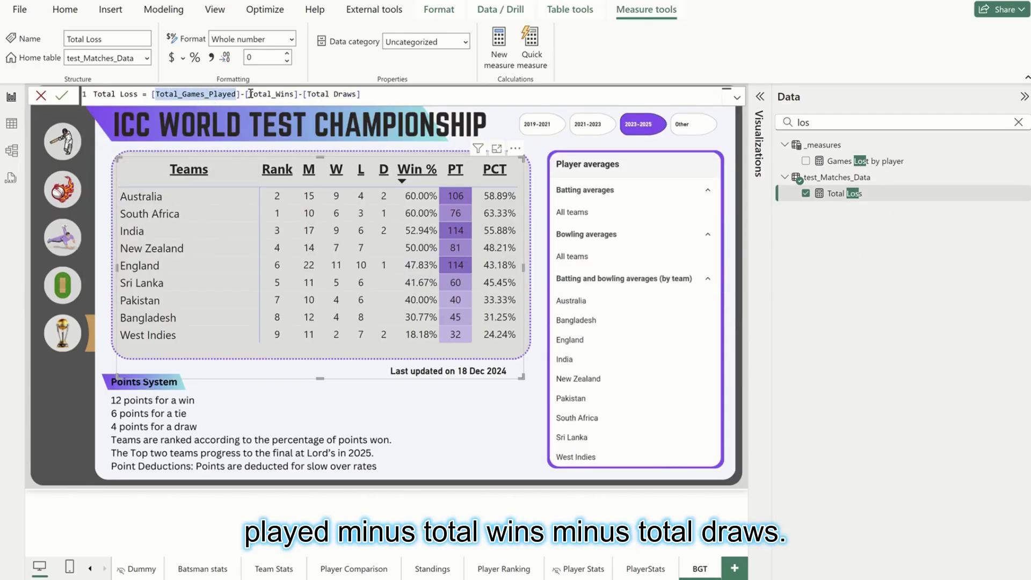
pyautogui.doubleClick(271, 94)
pyautogui.doubleClick(320, 94)
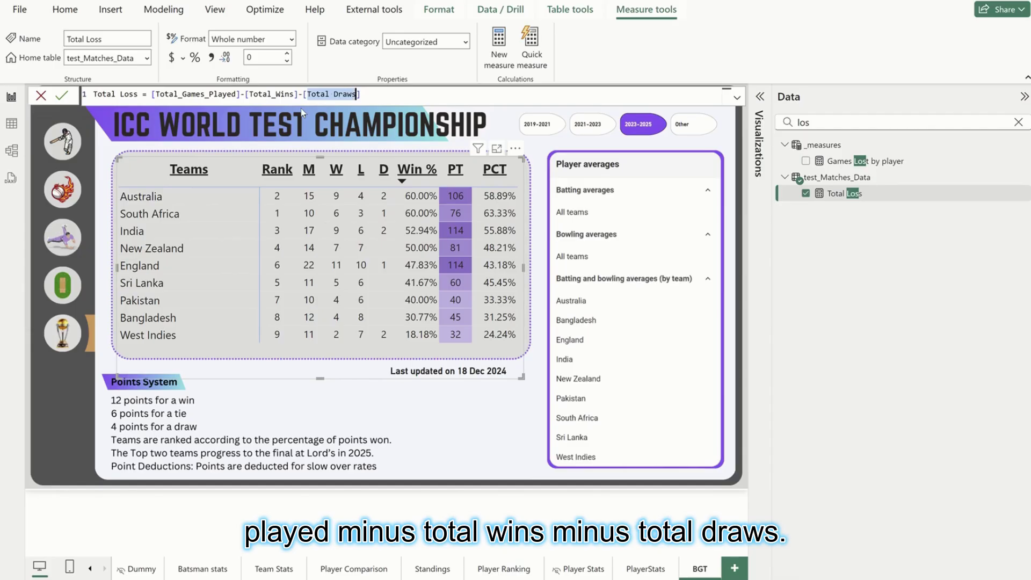
pyautogui.doubleClick(261, 94)
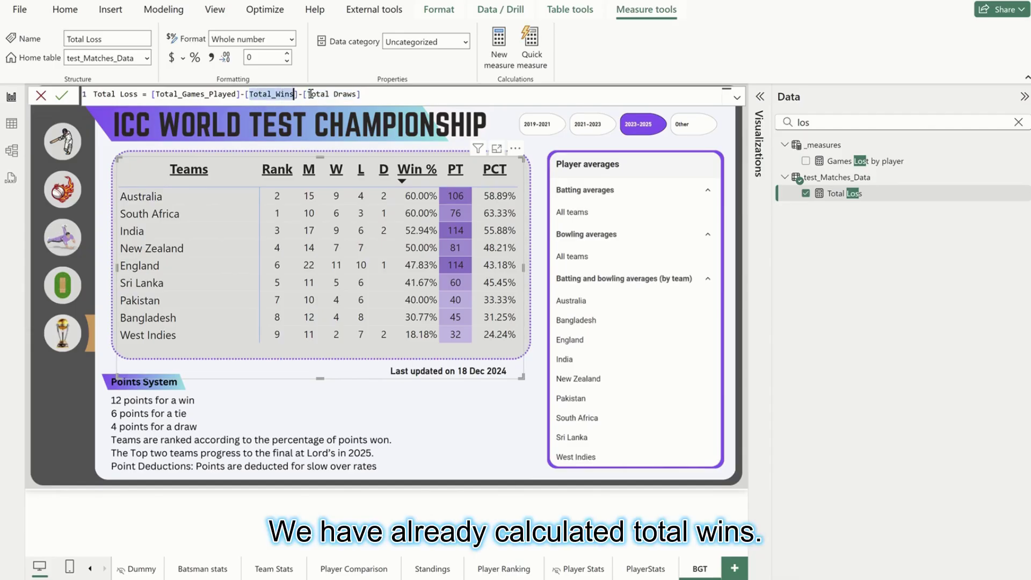
pyautogui.moveTo(311, 94); pyautogui.dragTo(340, 95)
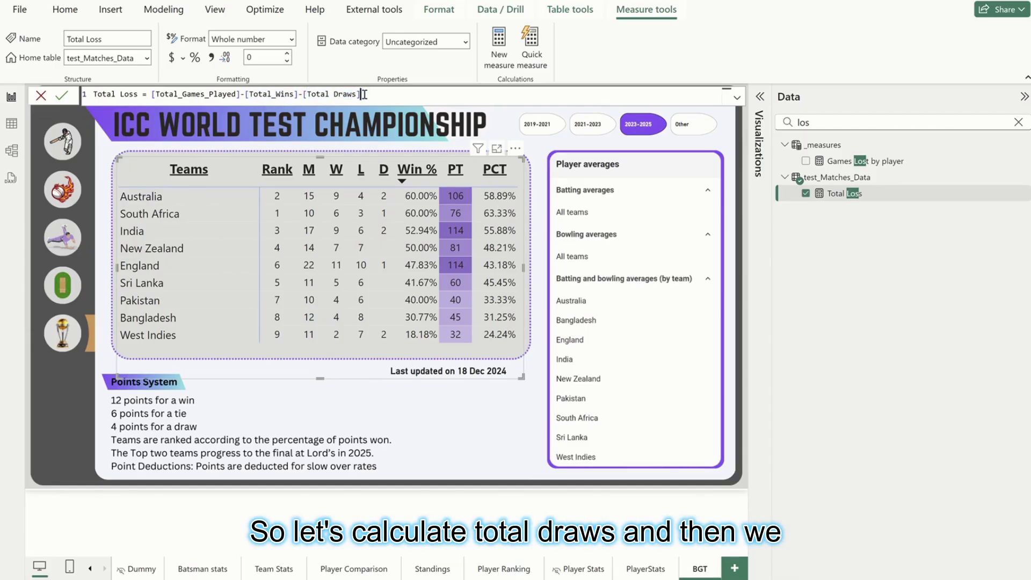
# Step: Search 'dra', open Total Draws and highlight its drawn-or-blank Match Winner condition
pyautogui.tripleClick(341, 94)
pyautogui.click(891, 125)
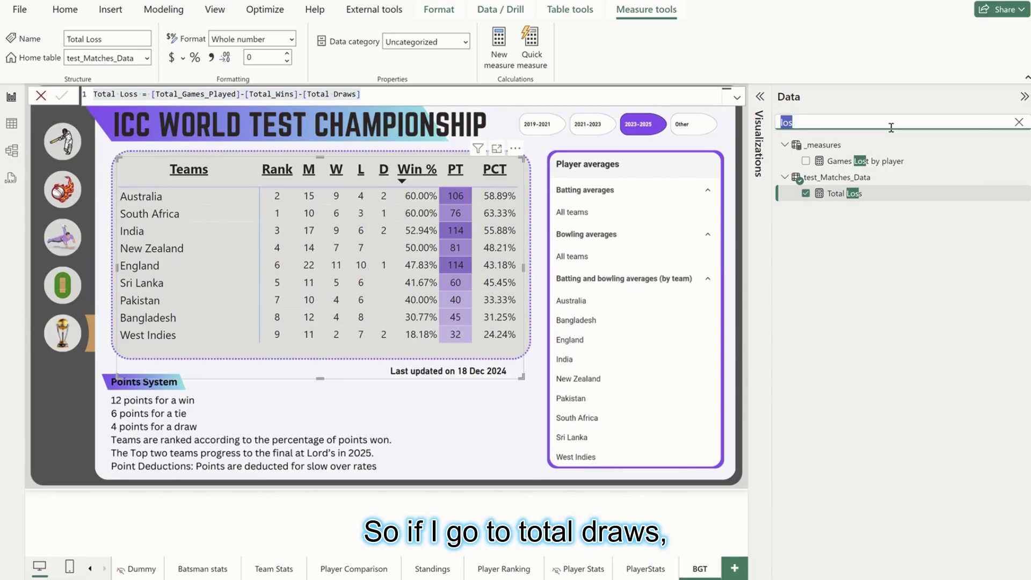
pyautogui.write('dra')
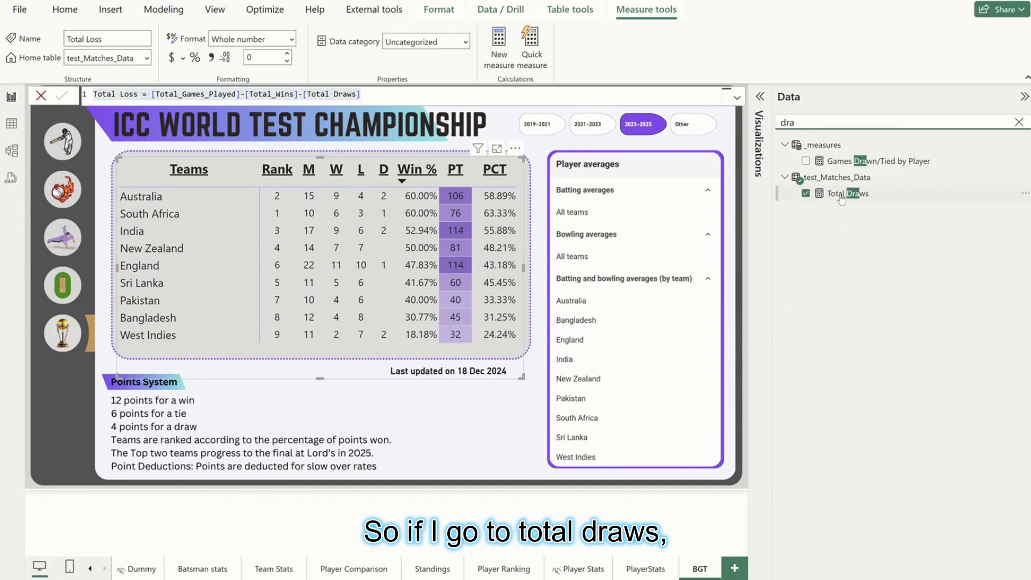
pyautogui.click(845, 194)
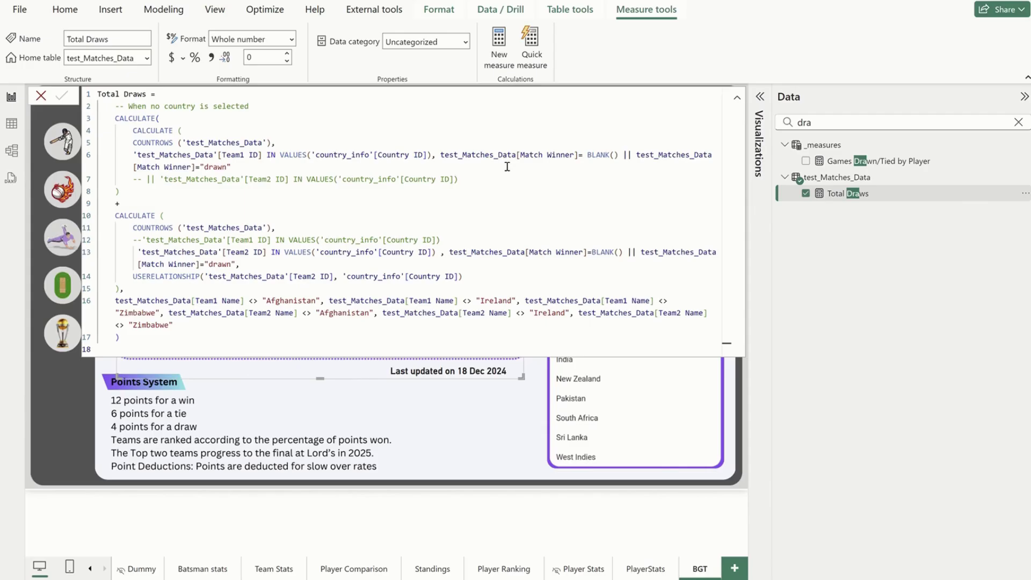
pyautogui.doubleClick(553, 156)
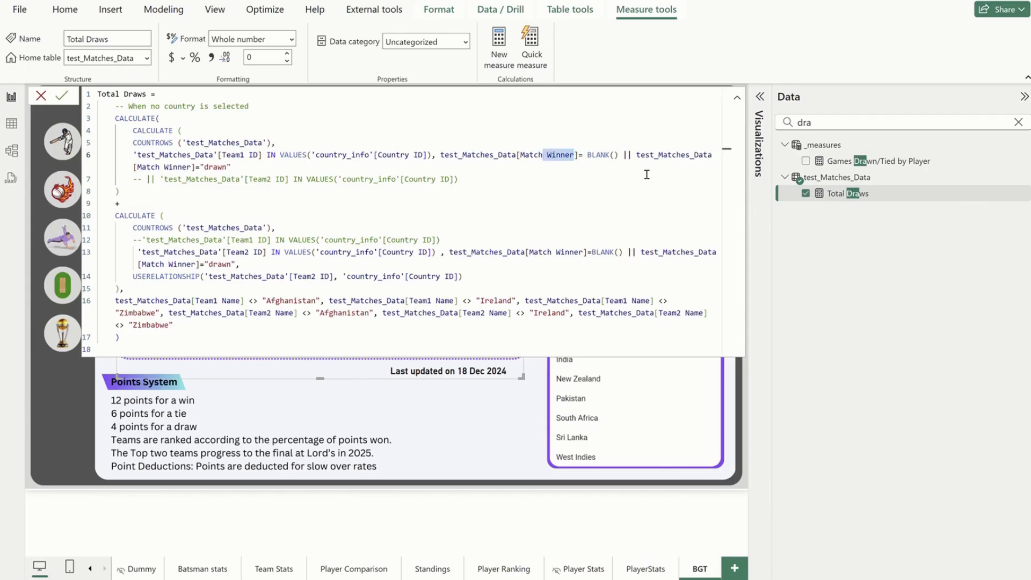
pyautogui.doubleClick(223, 168)
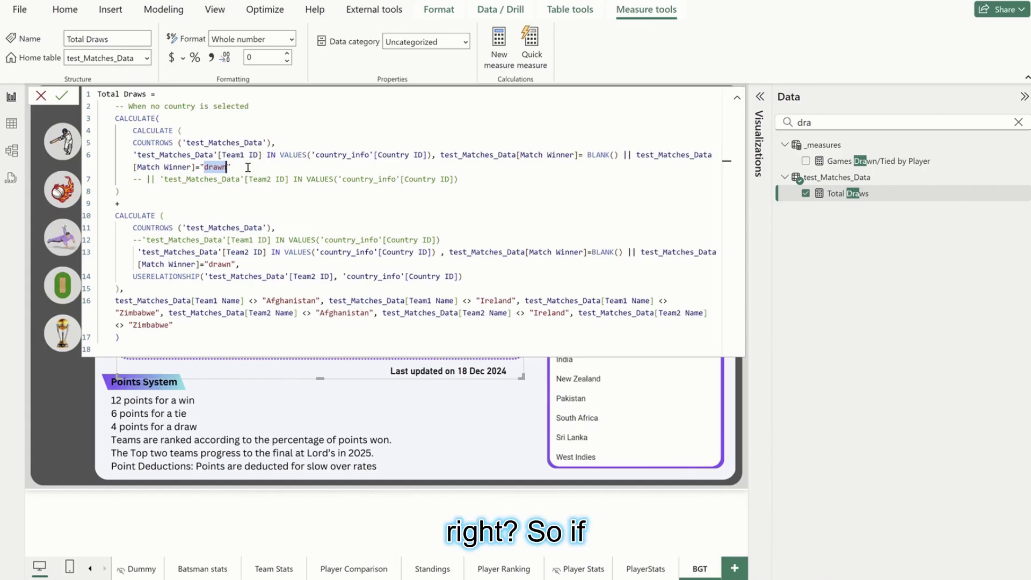
pyautogui.moveTo(248, 167)
pyautogui.mouseDown()
pyautogui.moveTo(493, 166)
pyautogui.moveTo(427, 155)
pyautogui.moveTo(441, 158)
pyautogui.moveTo(173, 155)
pyautogui.mouseUp()
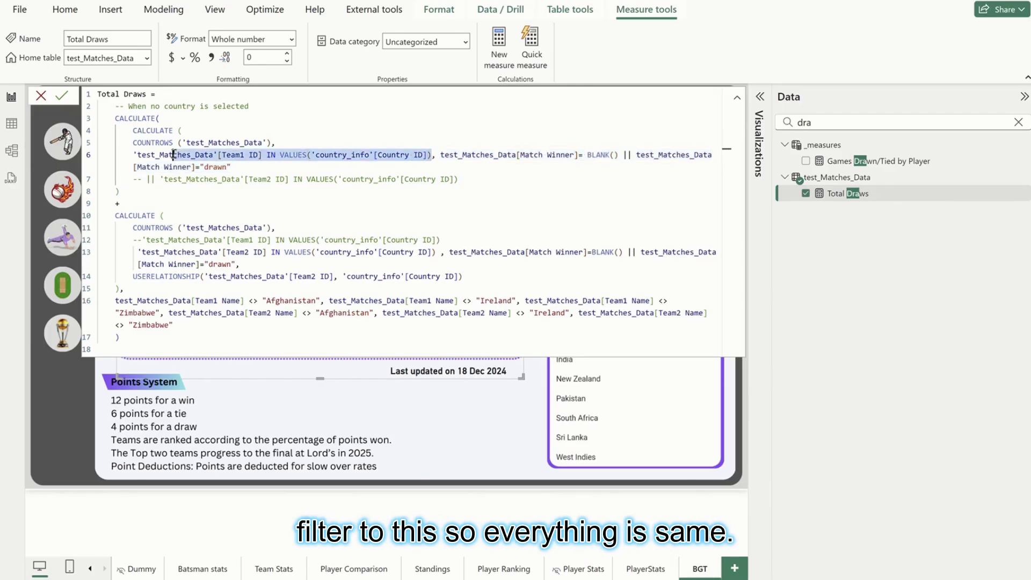
# Step: Review the CALCULATE draw conditions on lines 6 and 13, commit Total Draws, and clear the search
pyautogui.doubleClick(117, 119)
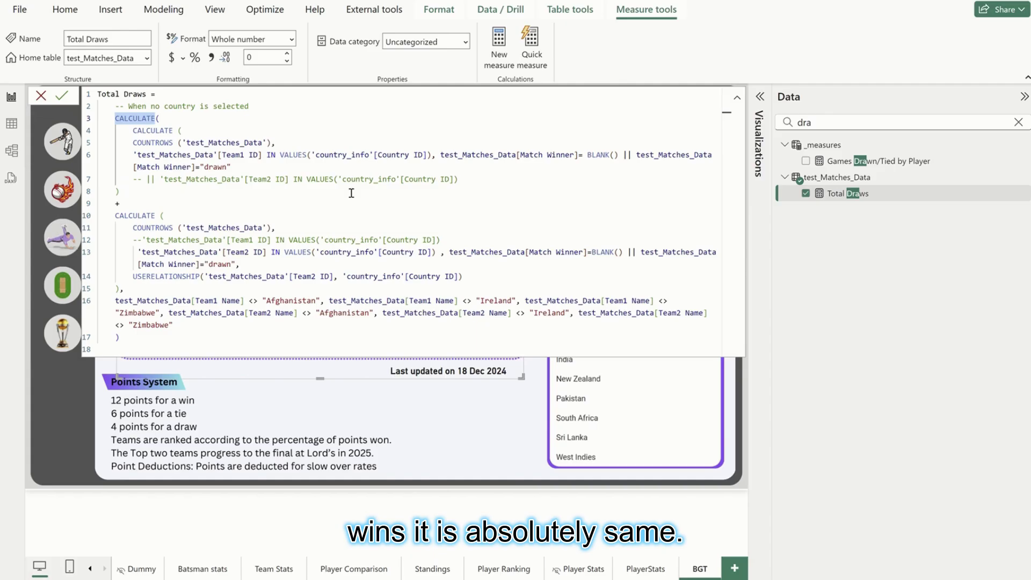
pyautogui.doubleClick(453, 154)
pyautogui.moveTo(459, 162); pyautogui.dragTo(460, 163)
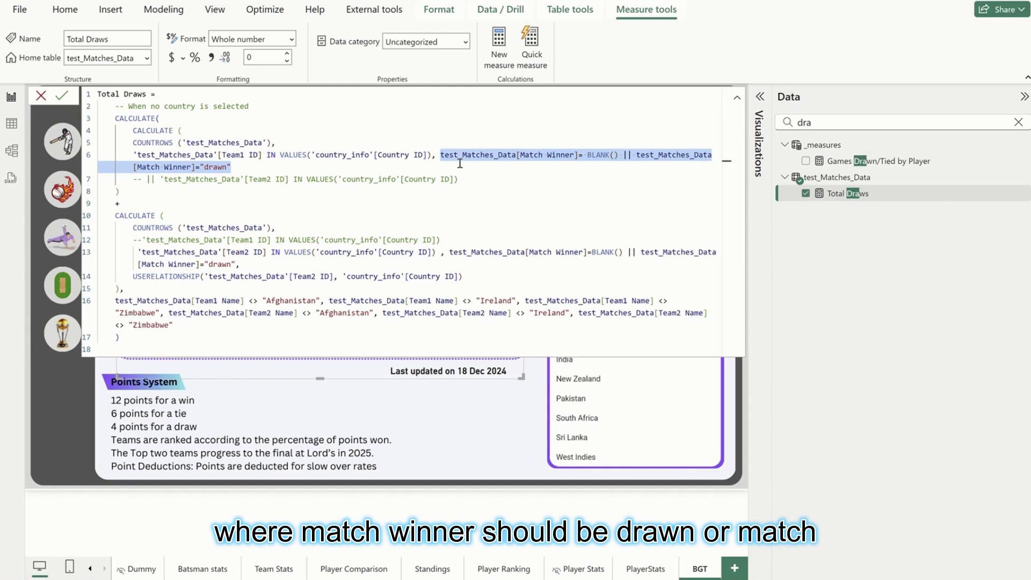
pyautogui.moveTo(449, 252); pyautogui.dragTo(450, 268)
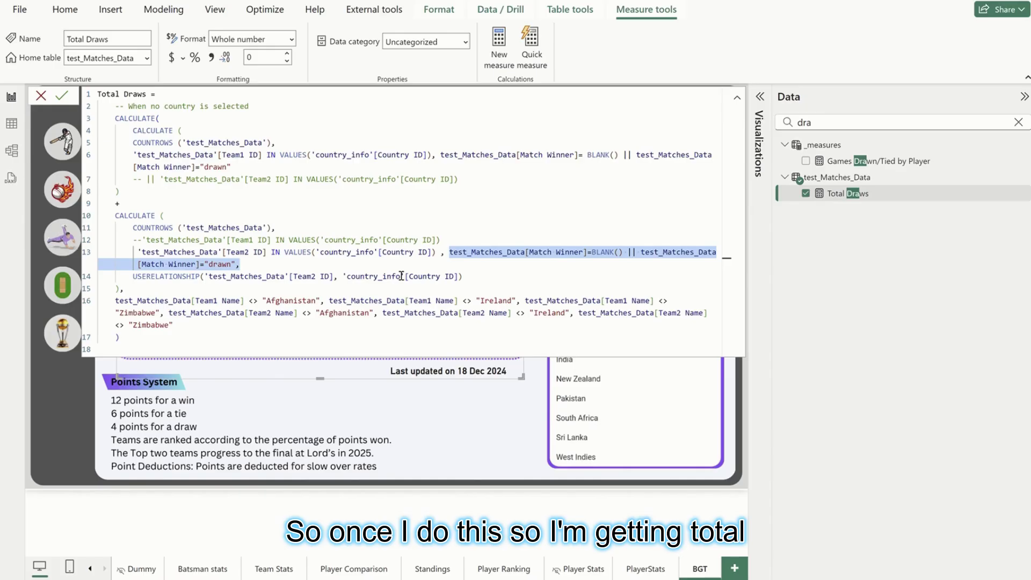
pyautogui.click(61, 97)
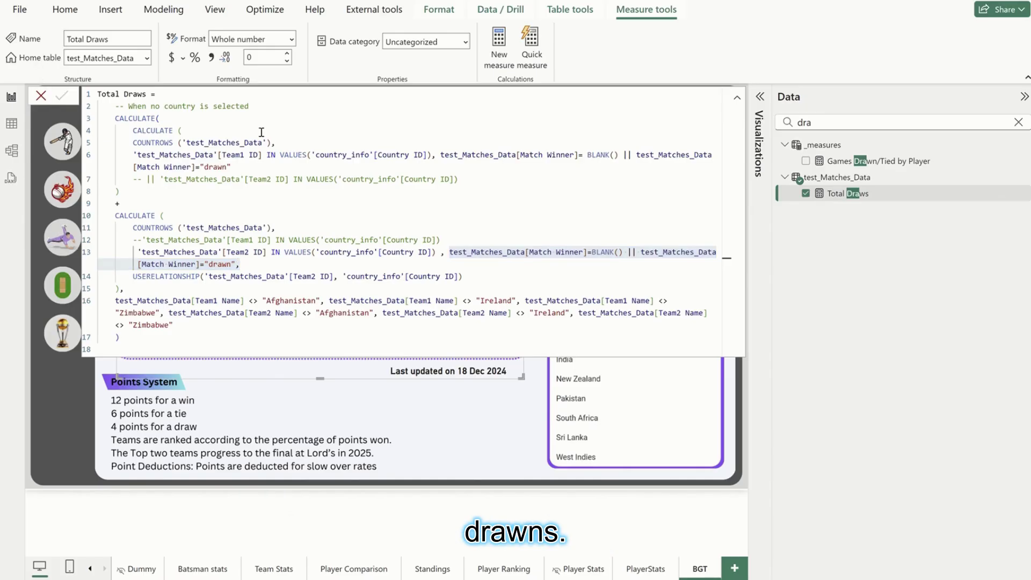
pyautogui.click(1018, 122)
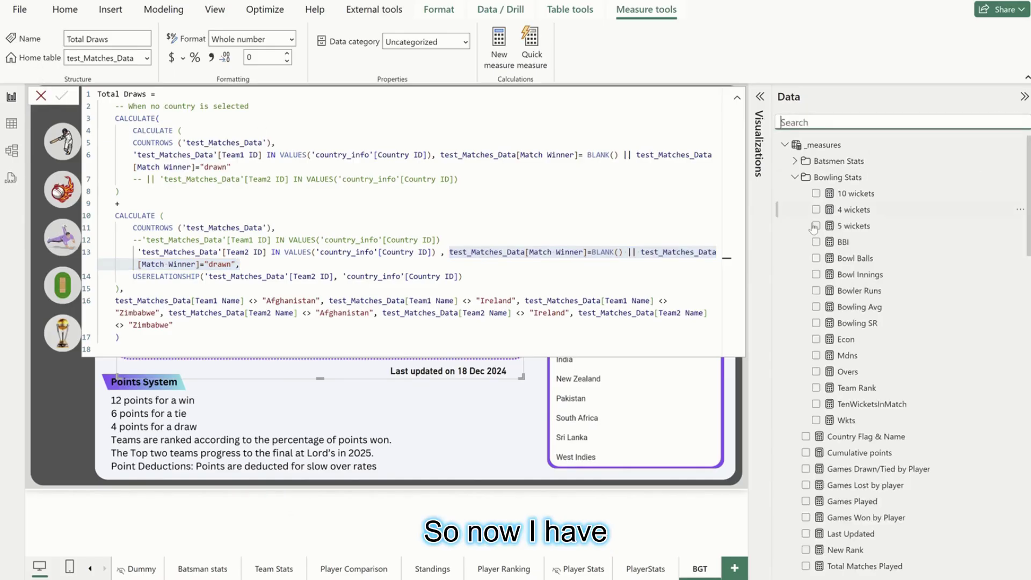
# Step: Search 'win' and open the Win % formula, Total_Wins divided by Total_Games_Played1
pyautogui.click(283, 424)
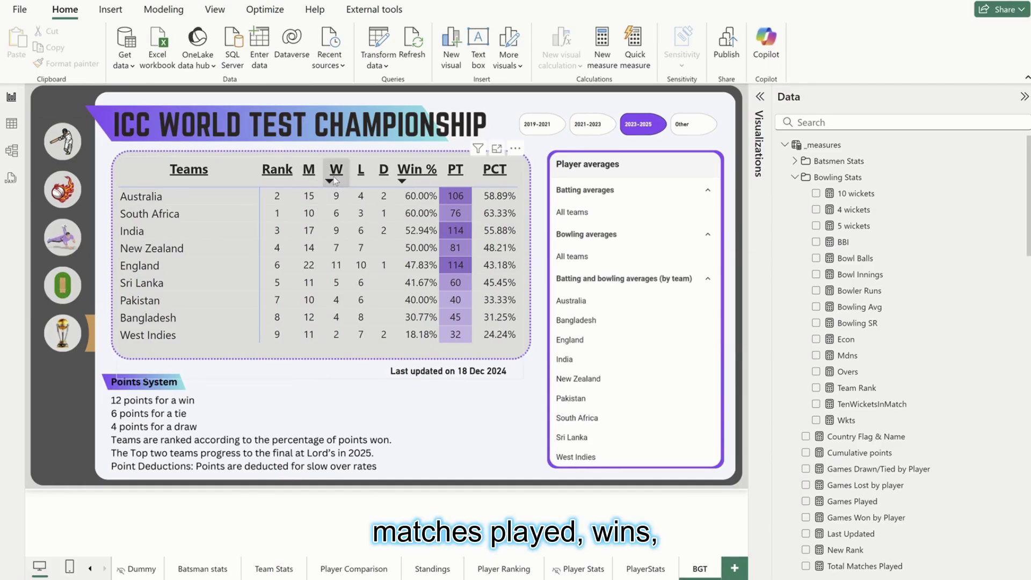
pyautogui.click(347, 199)
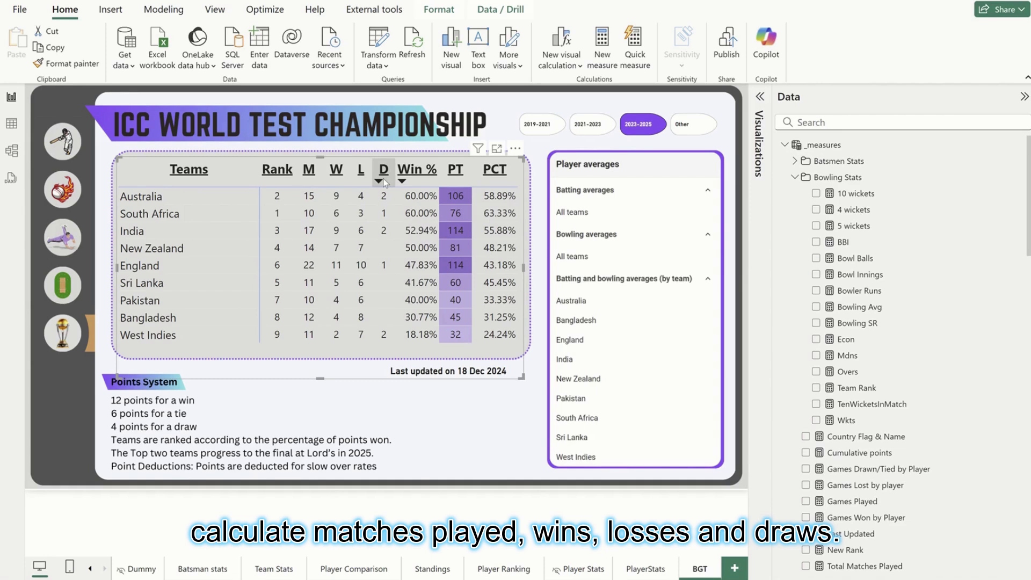
pyautogui.click(953, 120)
pyautogui.write('win')
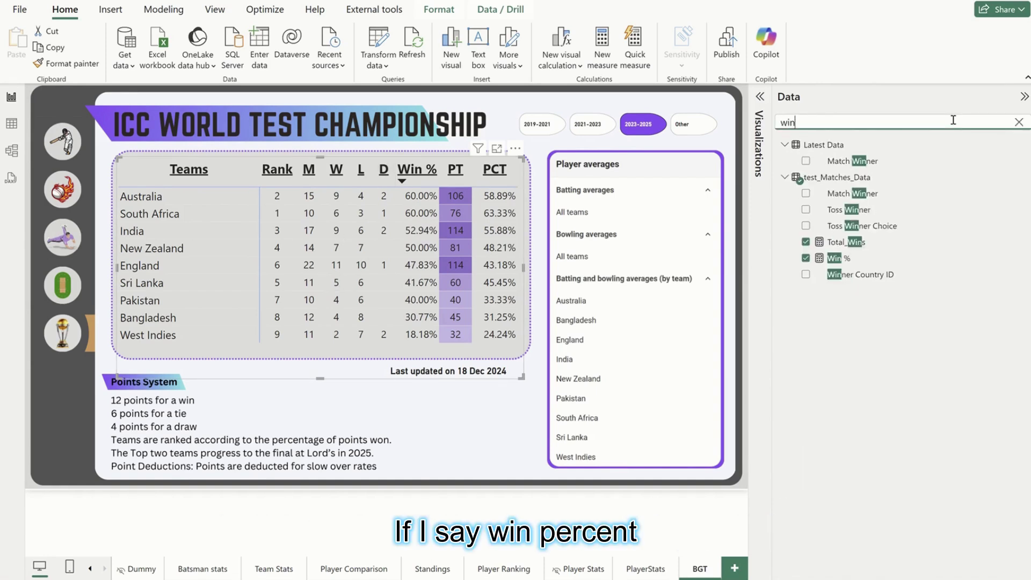
pyautogui.click(873, 262)
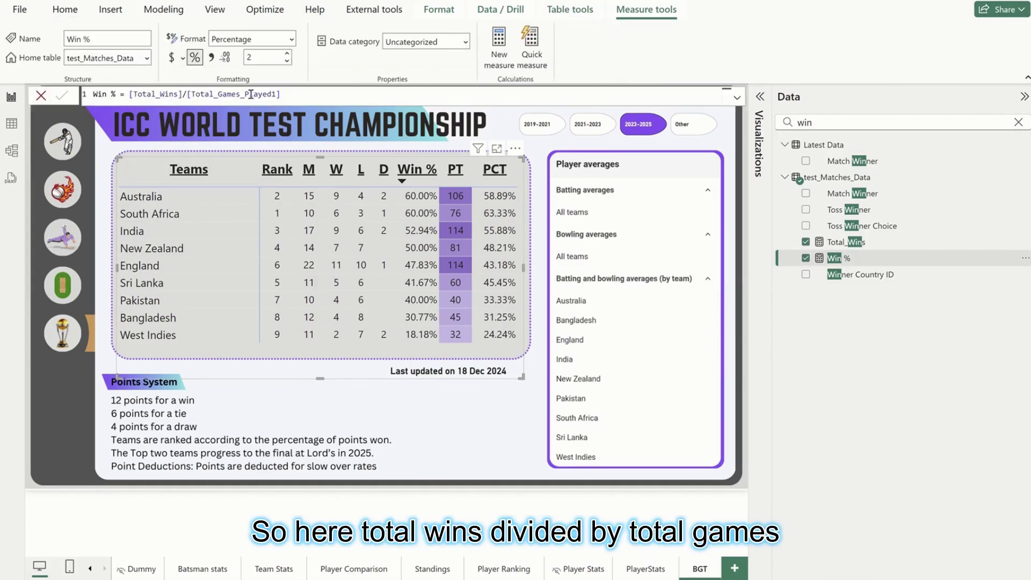
pyautogui.moveTo(286, 94); pyautogui.dragTo(109, 94)
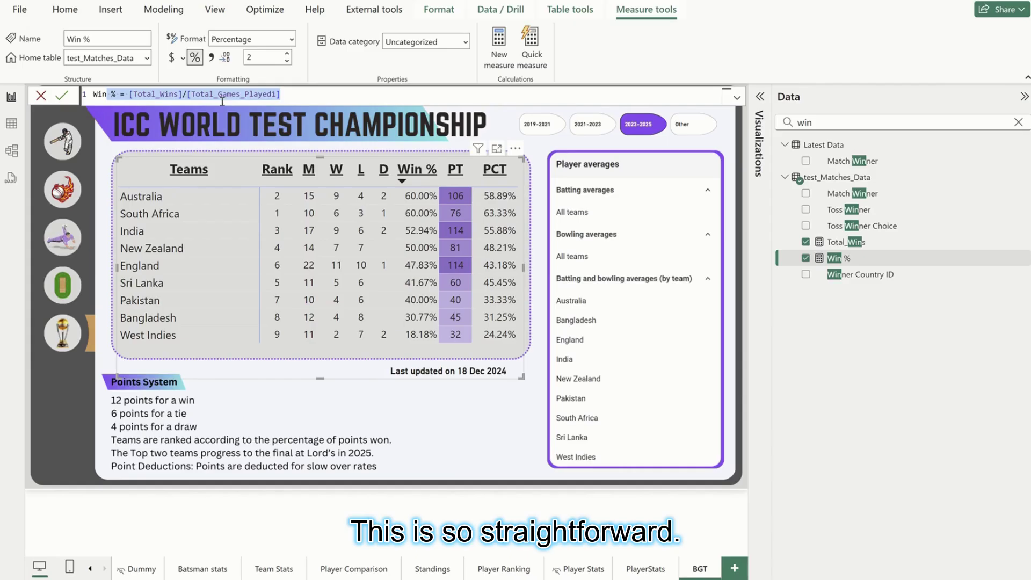
pyautogui.doubleClick(904, 122)
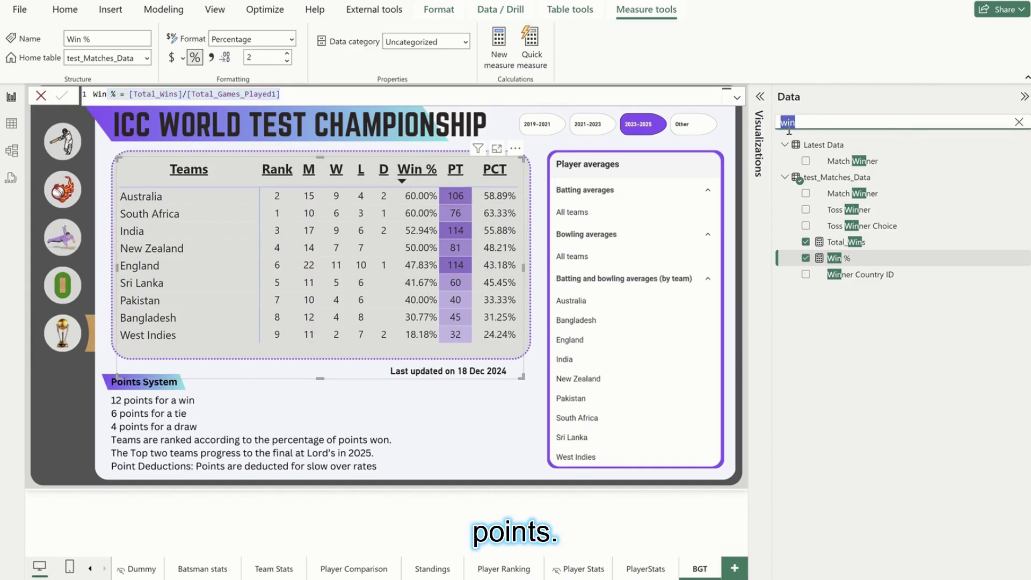
# Step: Open Total Points and highlight its Total_Wins*12, Total Draws*4 and minus Points Deducted terms
pyautogui.write('point')
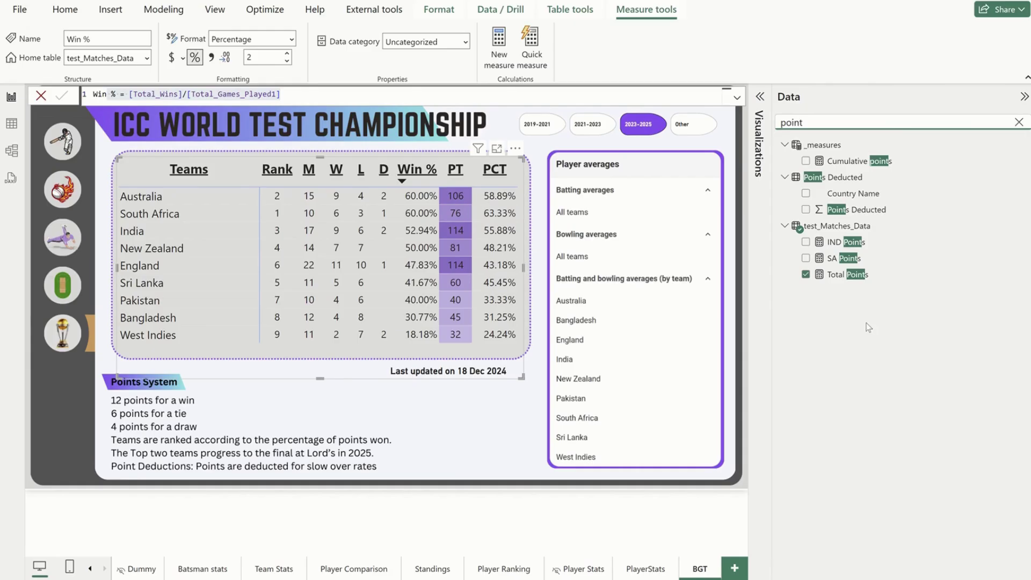
pyautogui.click(864, 279)
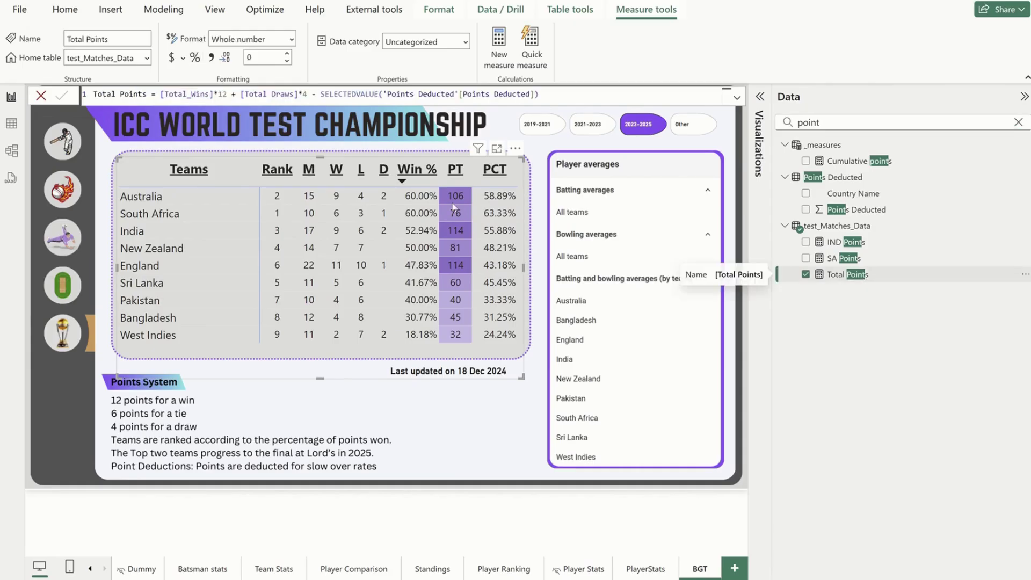
pyautogui.doubleClick(187, 94)
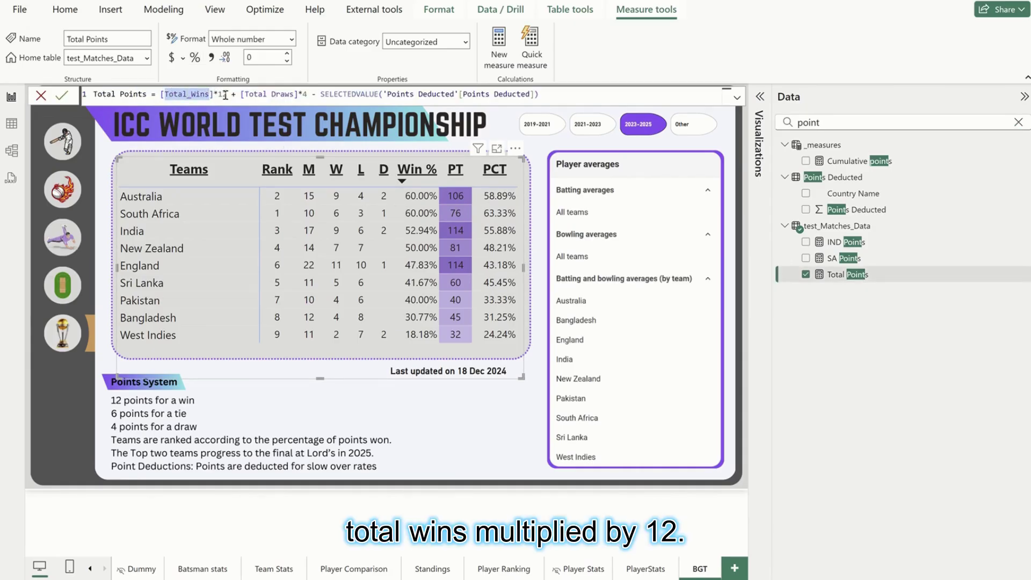
pyautogui.moveTo(229, 95); pyautogui.dragTo(210, 94)
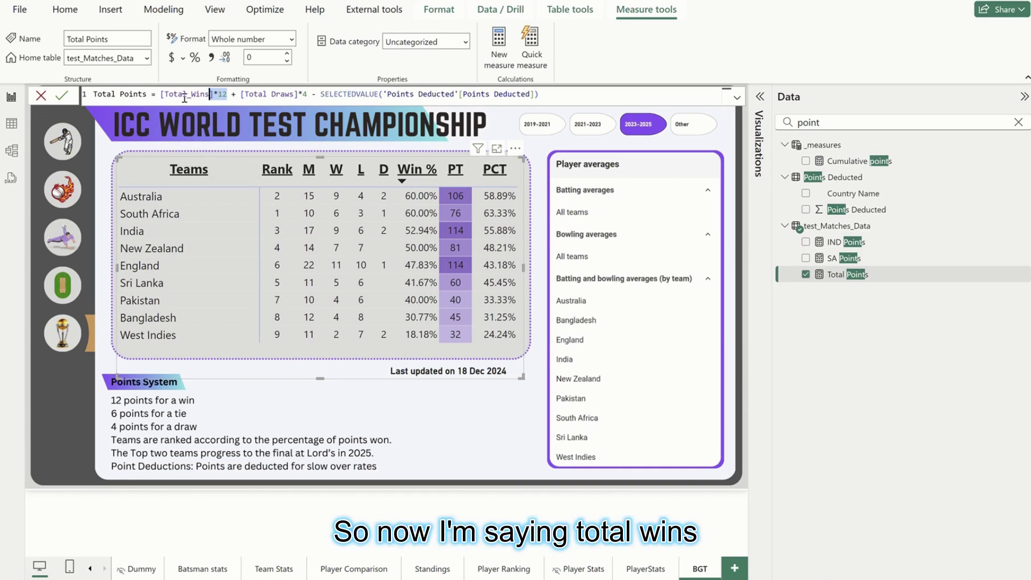
pyautogui.moveTo(210, 94); pyautogui.dragTo(226, 94)
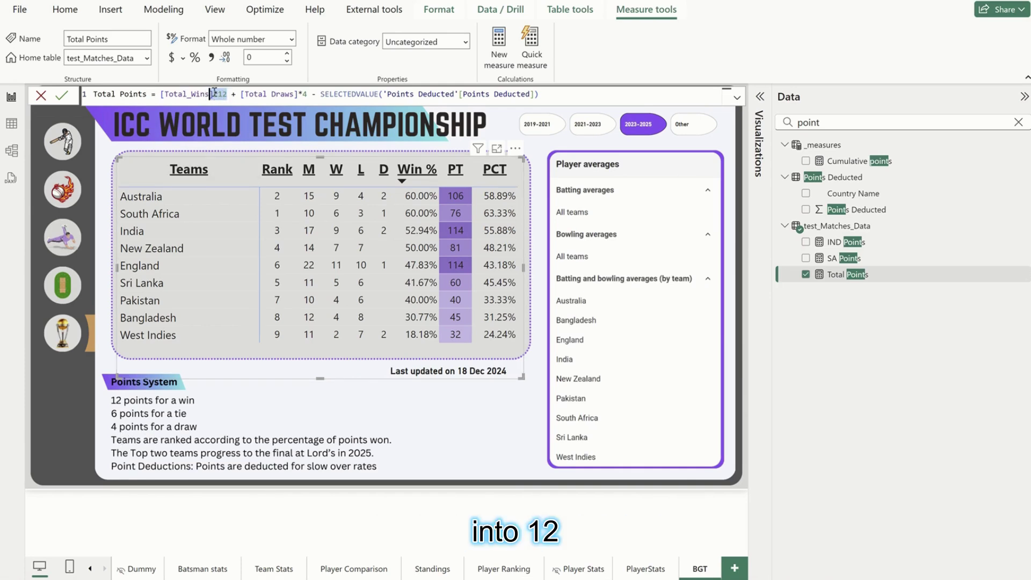
pyautogui.moveTo(307, 94); pyautogui.dragTo(294, 94)
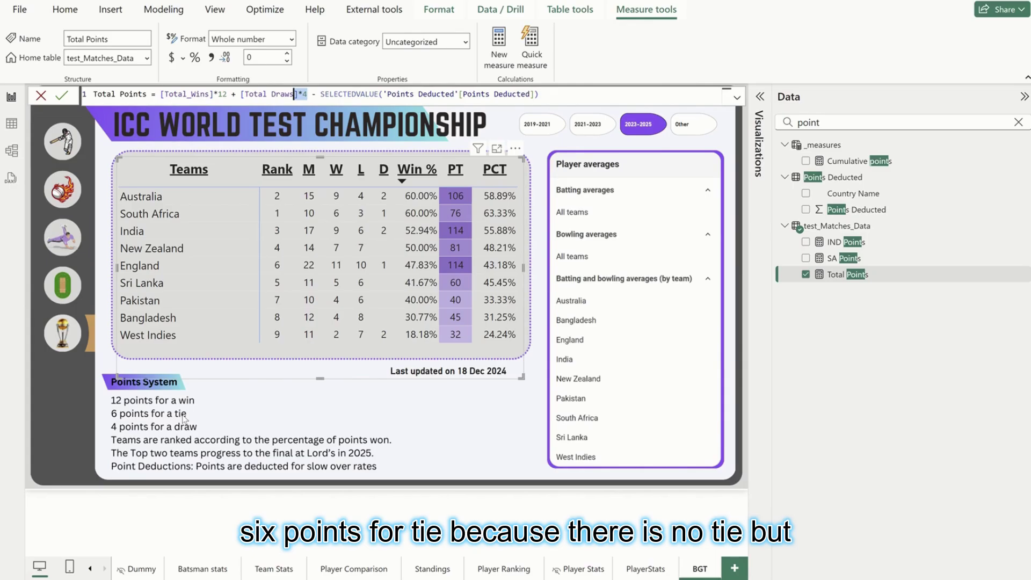
pyautogui.click(313, 94)
pyautogui.write('-')
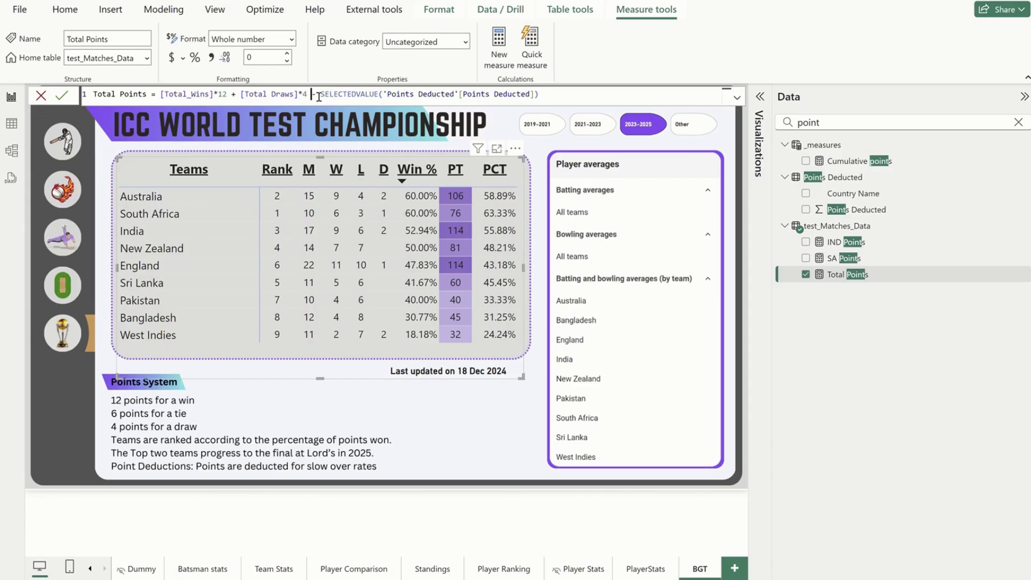
pyautogui.moveTo(311, 95)
pyautogui.mouseDown()
pyautogui.moveTo(539, 95)
pyautogui.moveTo(320, 94)
pyautogui.mouseUp()
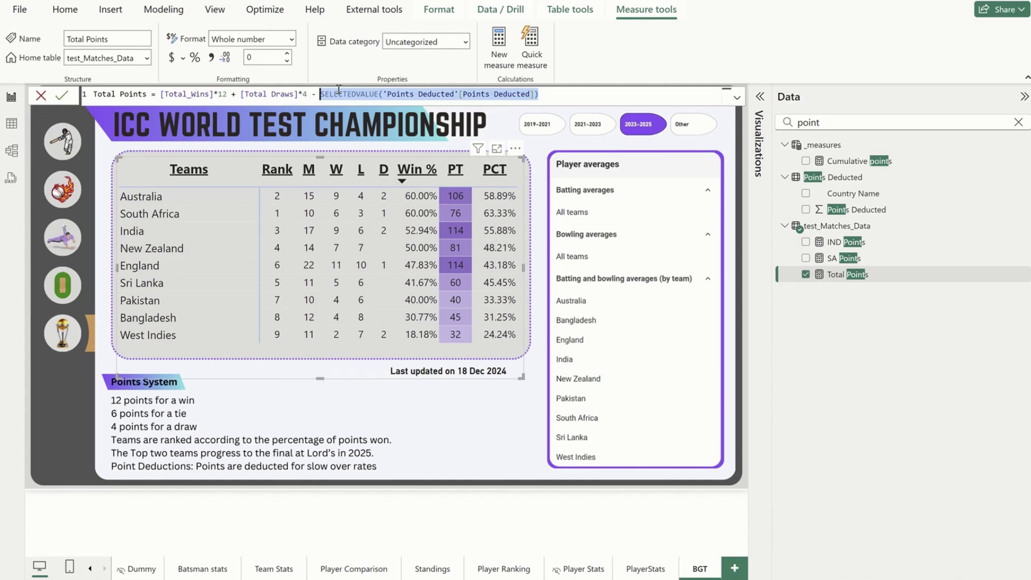
pyautogui.click(336, 93)
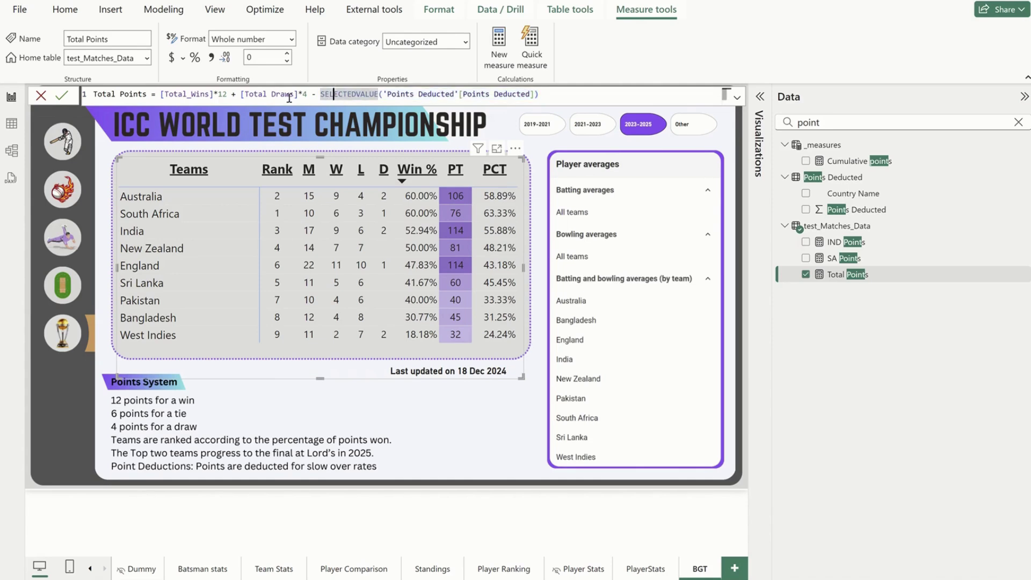
# Step: Open the Points Deducted table in Table view and select its Country Name and Points Deducted columns
pyautogui.click(12, 124)
pyautogui.click(885, 145)
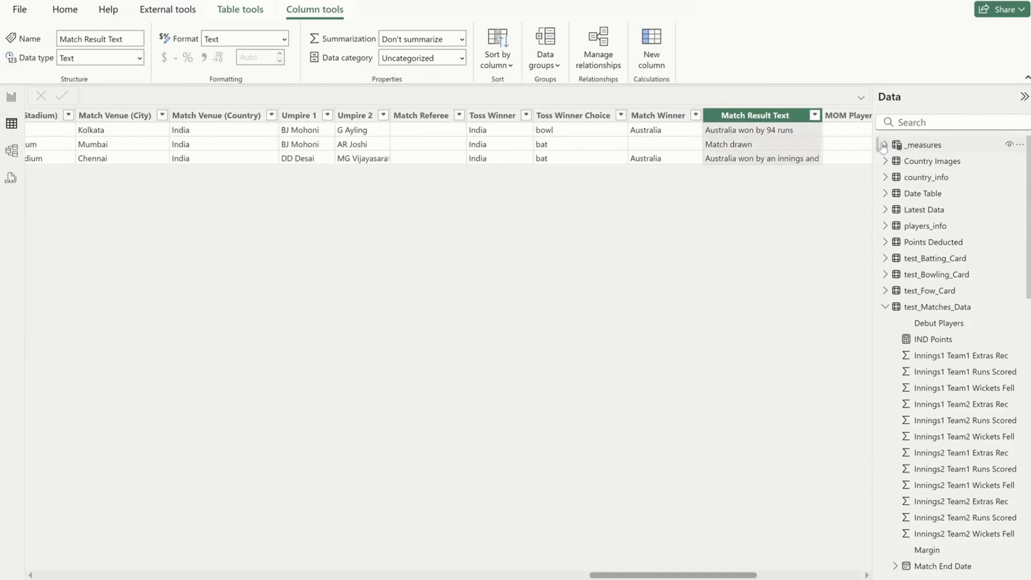
pyautogui.click(933, 242)
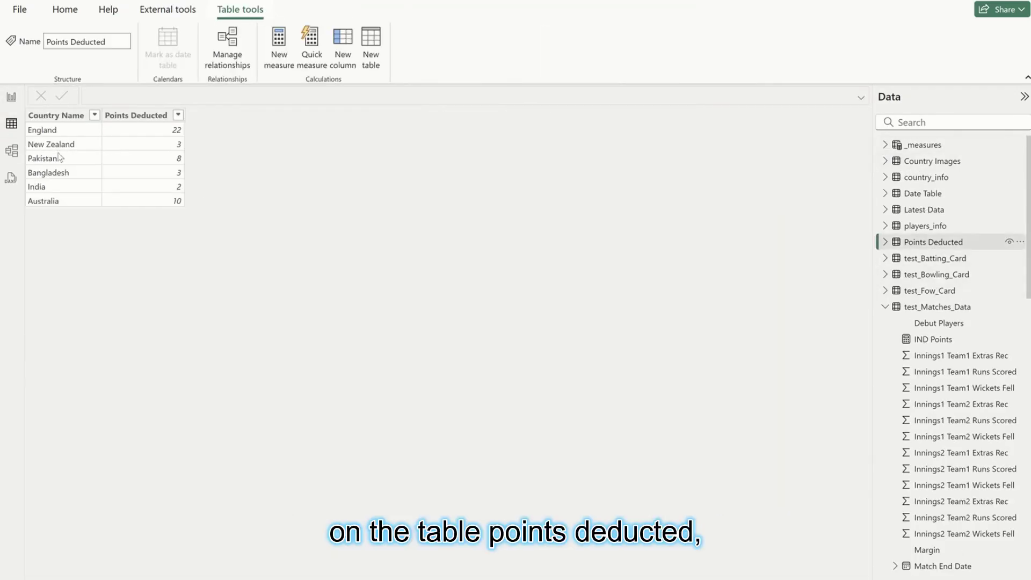
pyautogui.click(52, 114)
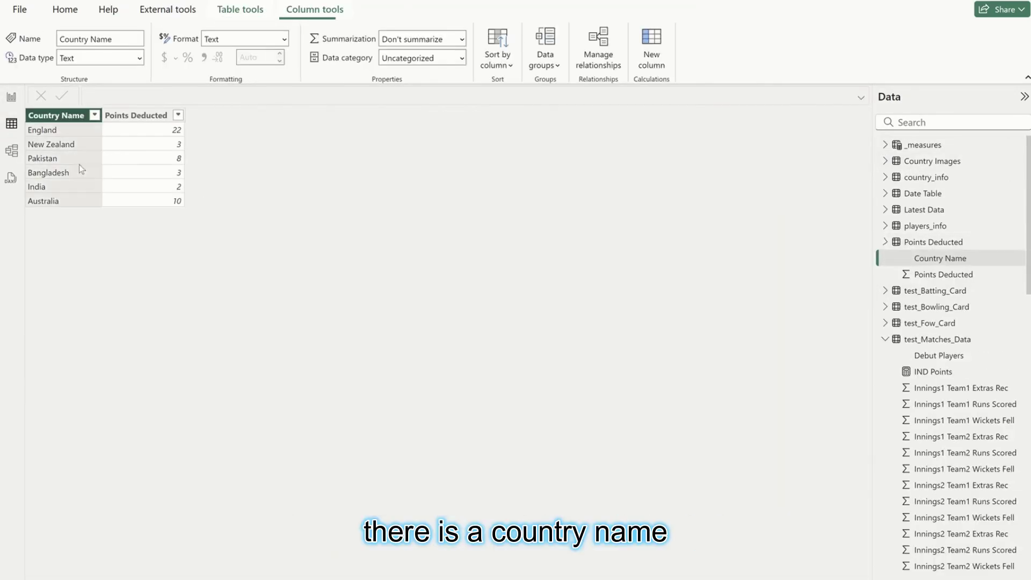
pyautogui.click(140, 116)
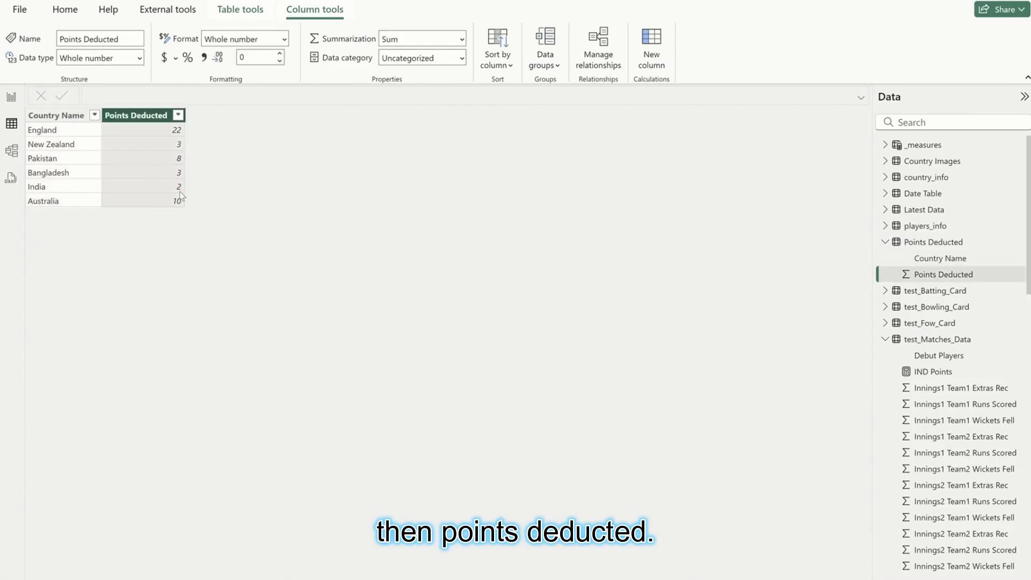
# Step: Review deductions: England 22, New Zealand 3, Pakistan 8, Australia 10, then return to the report
pyautogui.click(67, 130)
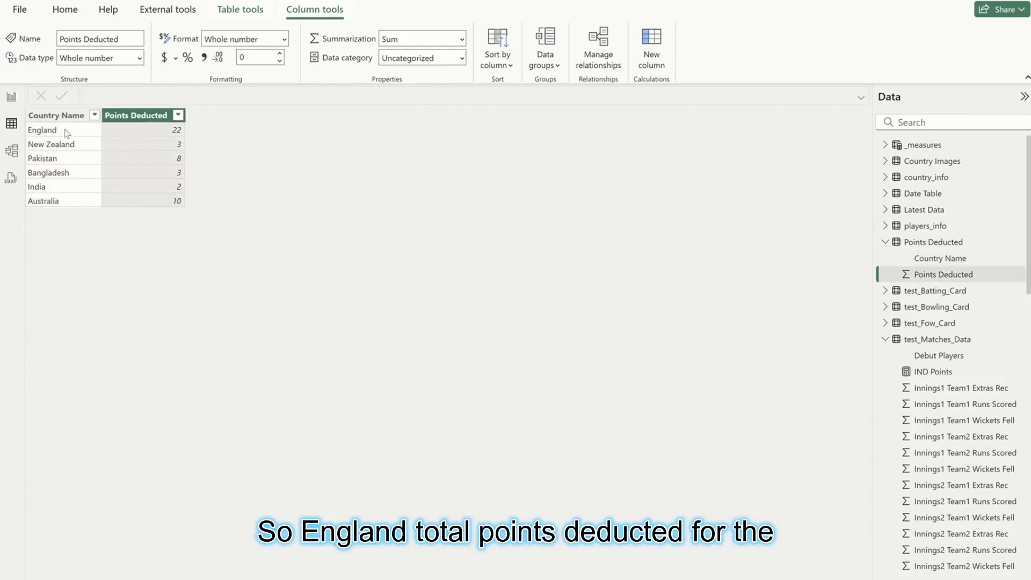
pyautogui.click(144, 134)
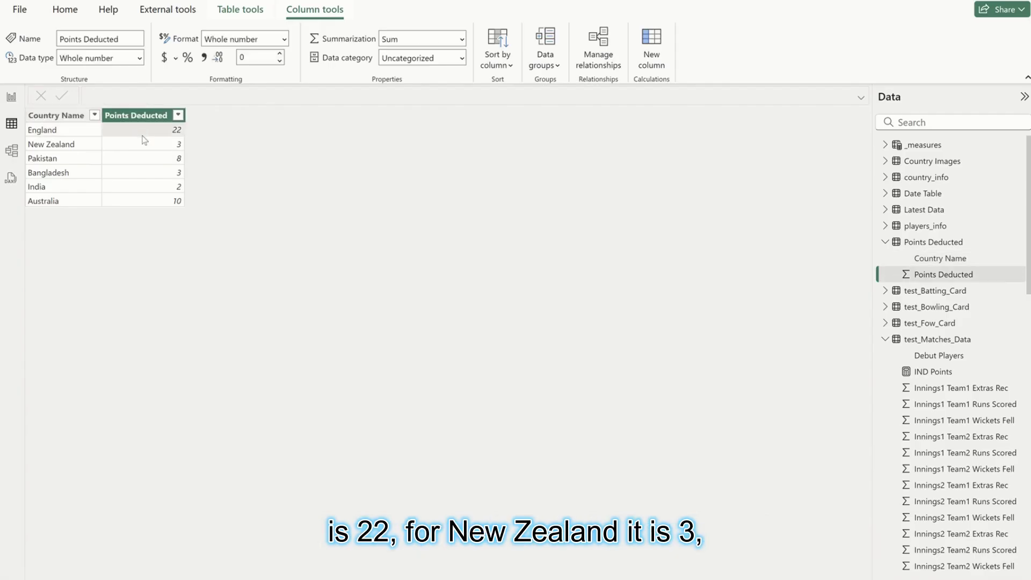
pyautogui.click(99, 158)
pyautogui.click(163, 144)
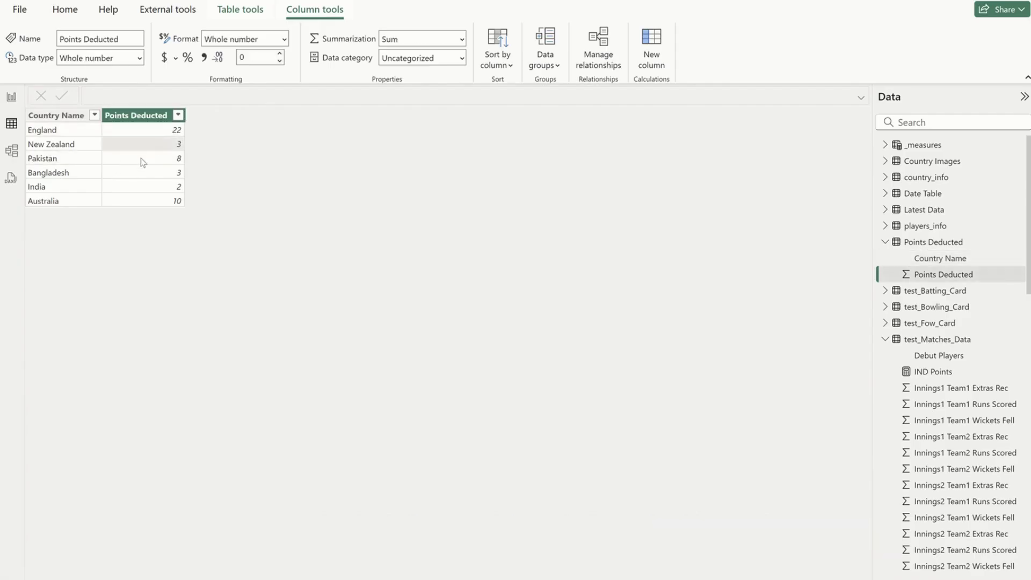
pyautogui.click(143, 161)
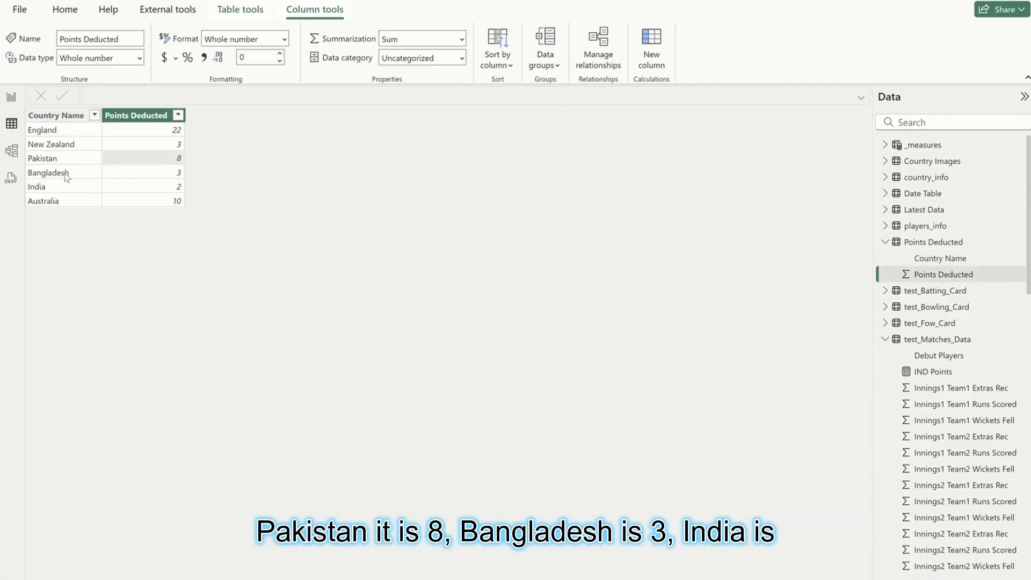
pyautogui.click(97, 191)
pyautogui.click(162, 203)
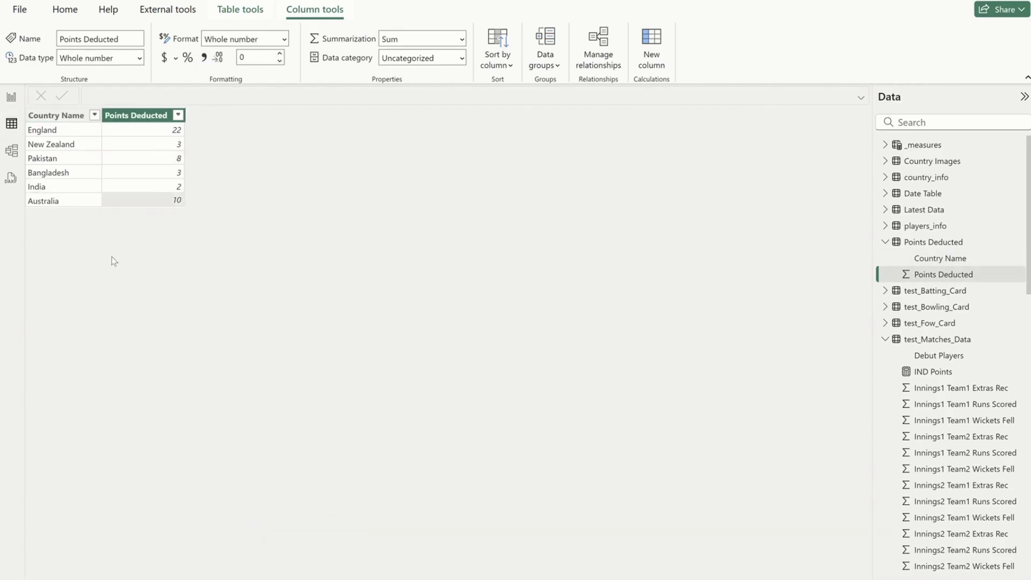
pyautogui.click(11, 97)
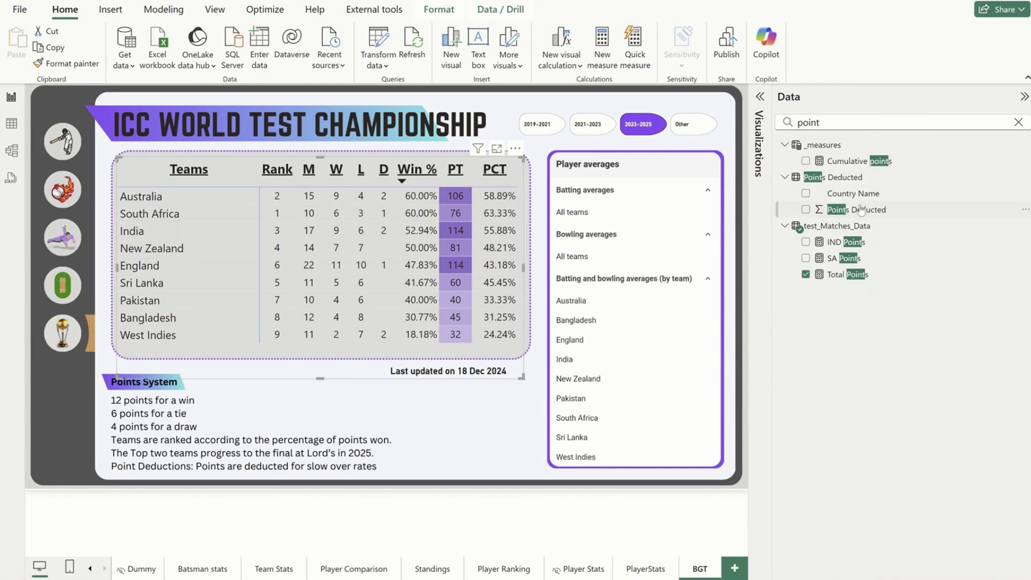
# Step: Reopen the Total Points formula and highlight its deducted-points term
pyautogui.click(871, 275)
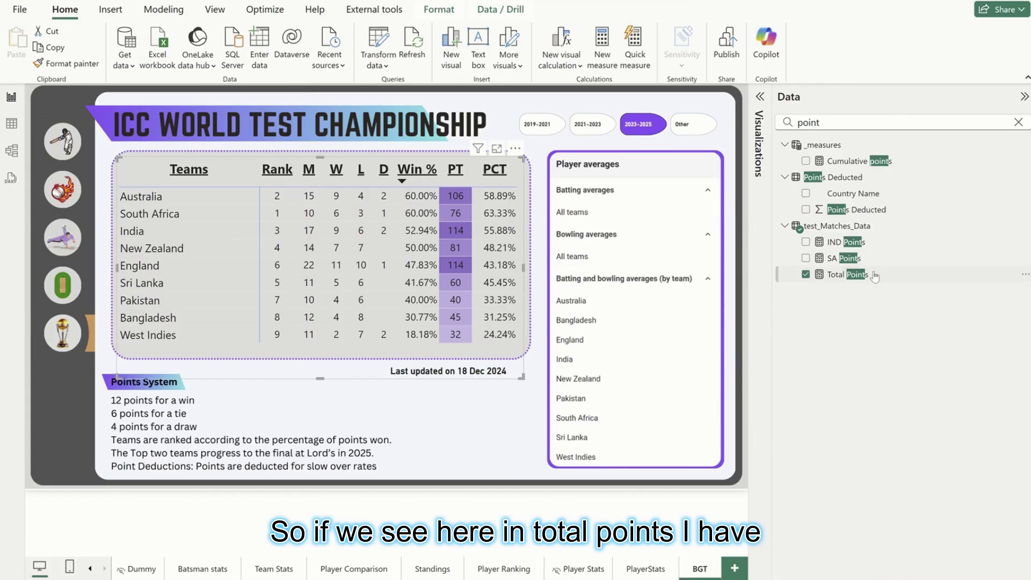
pyautogui.moveTo(320, 94); pyautogui.dragTo(552, 94)
pyautogui.click(552, 94)
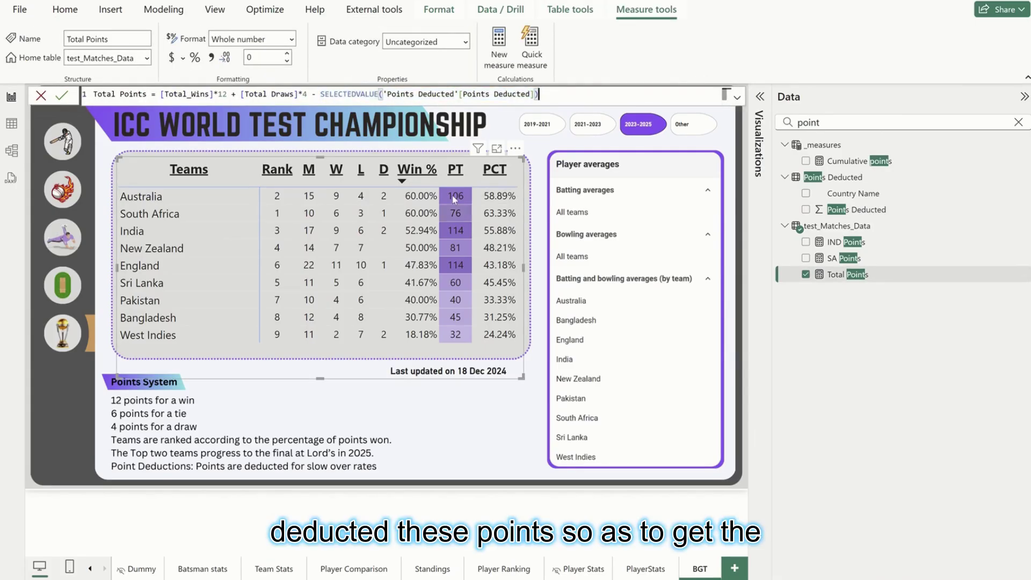
pyautogui.click(442, 259)
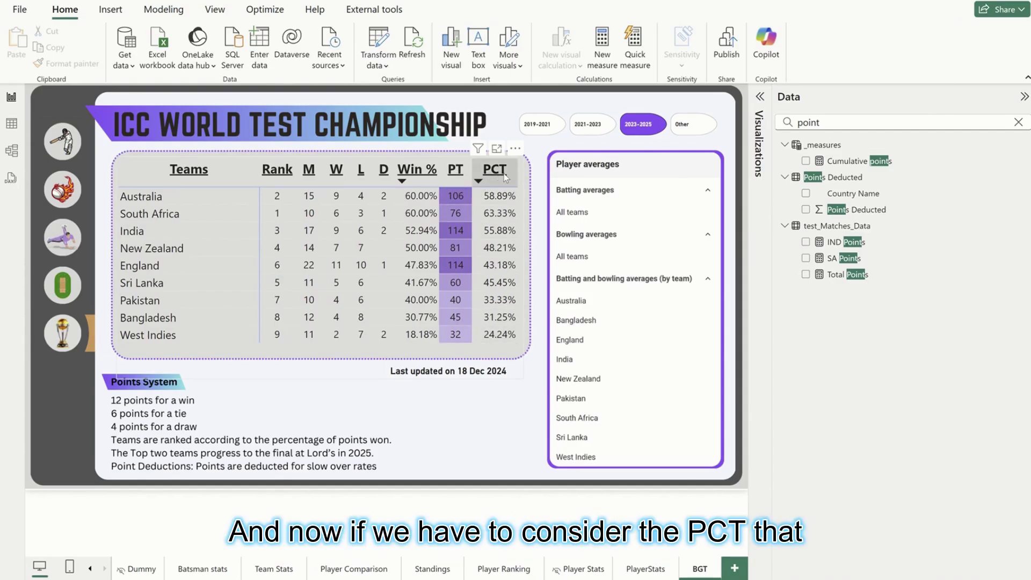
# Step: Search 'pct' and open PCT, highlighting Total Points divided by Total_Games_Played times 12
pyautogui.doubleClick(804, 122)
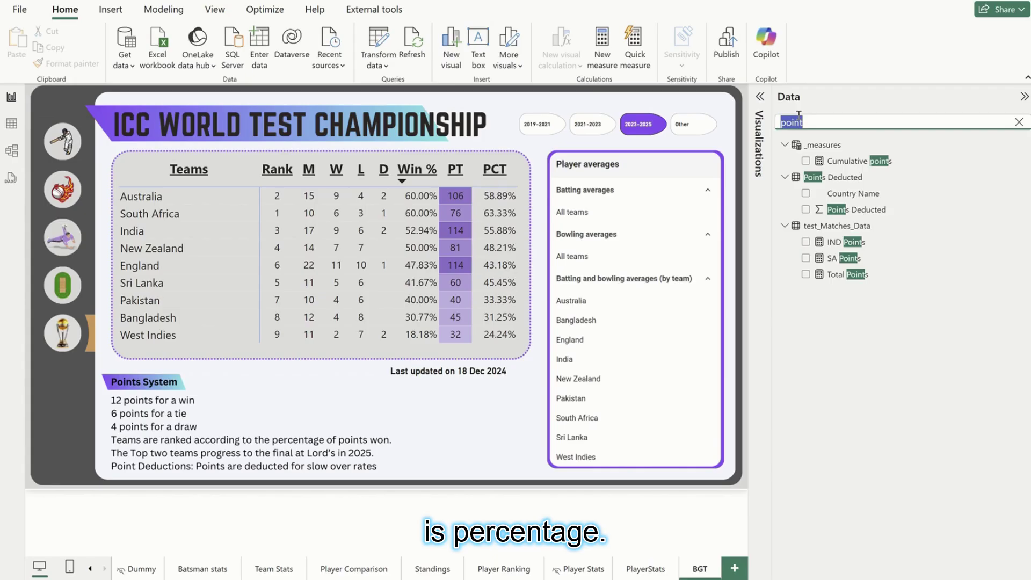
pyautogui.write('pt')
pyautogui.press('BackSpace')
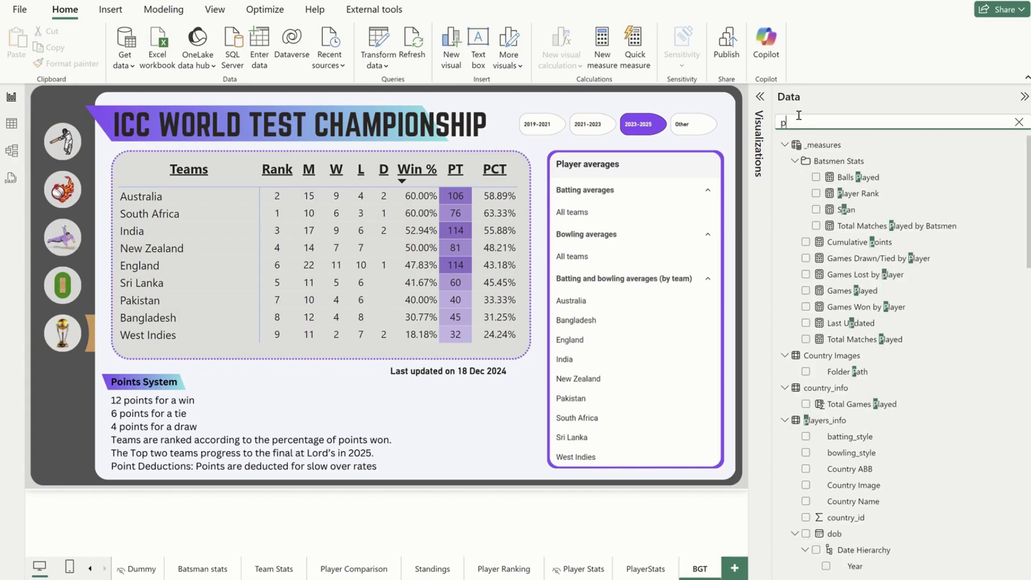
pyautogui.write('ct')
pyautogui.click(834, 161)
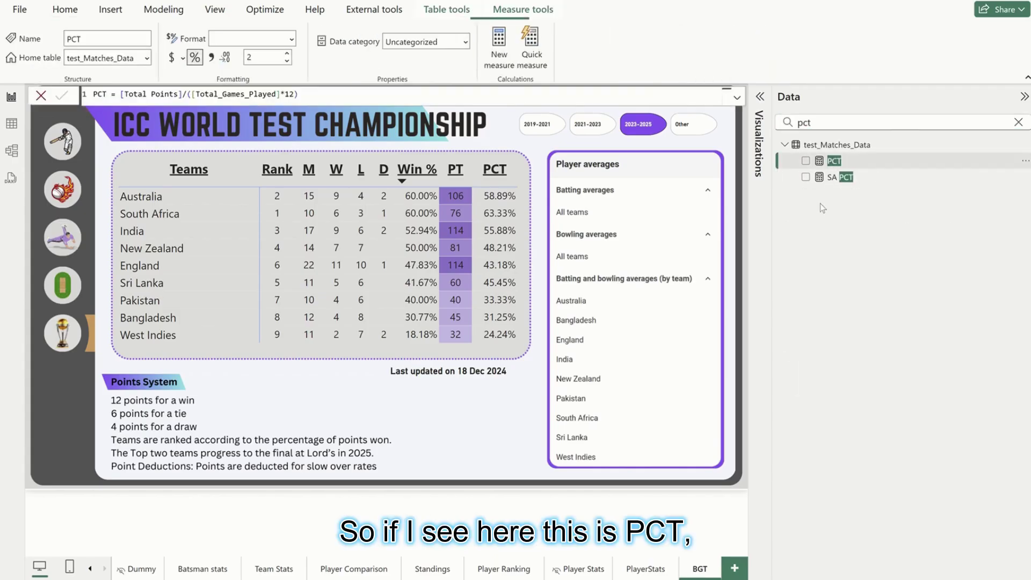
pyautogui.doubleClick(136, 94)
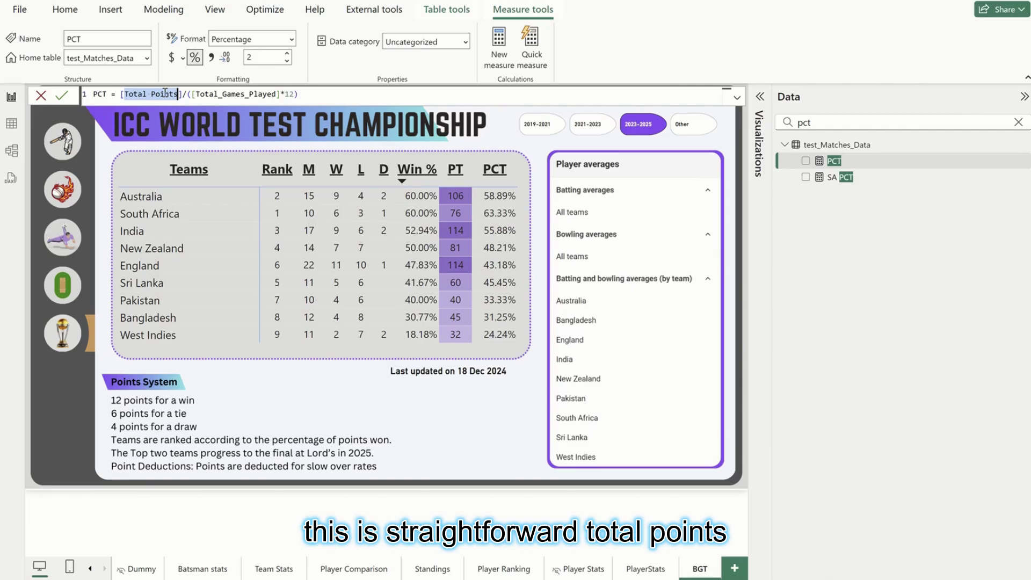
pyautogui.doubleClick(227, 96)
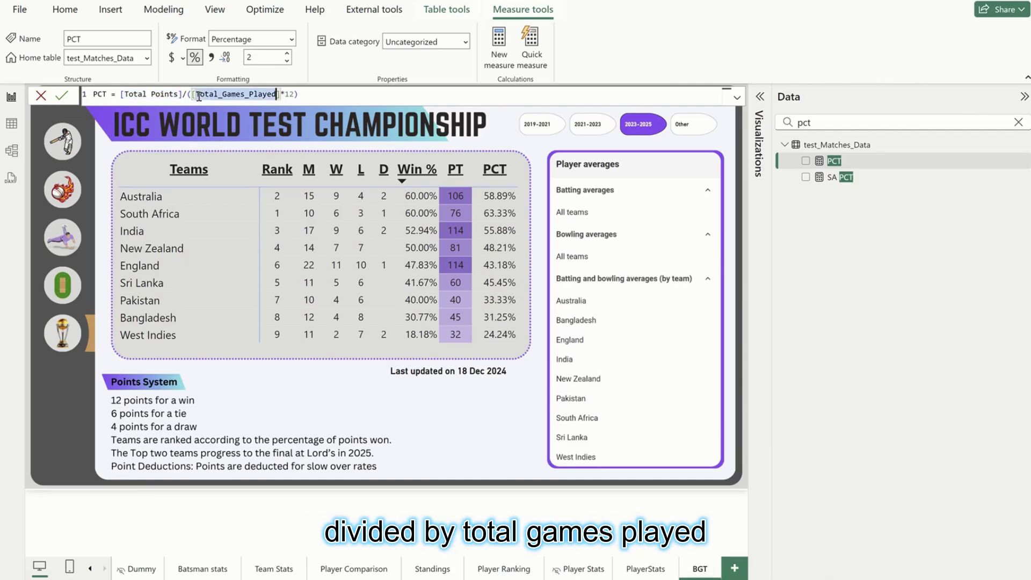
pyautogui.click(295, 94)
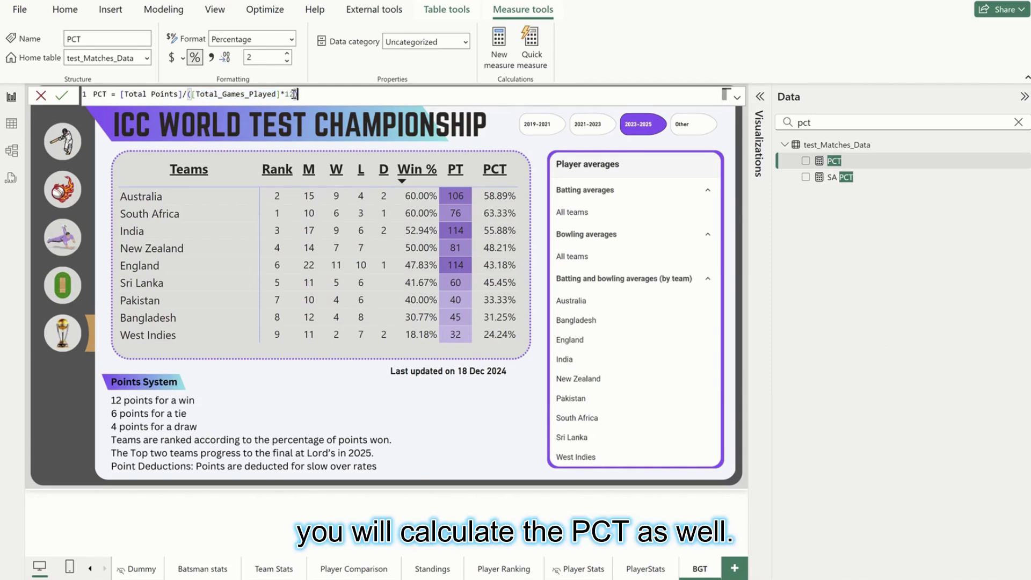
# Step: Dismiss the PCT formula bar to show the ICC World Test Championship standings report
pyautogui.click(319, 395)
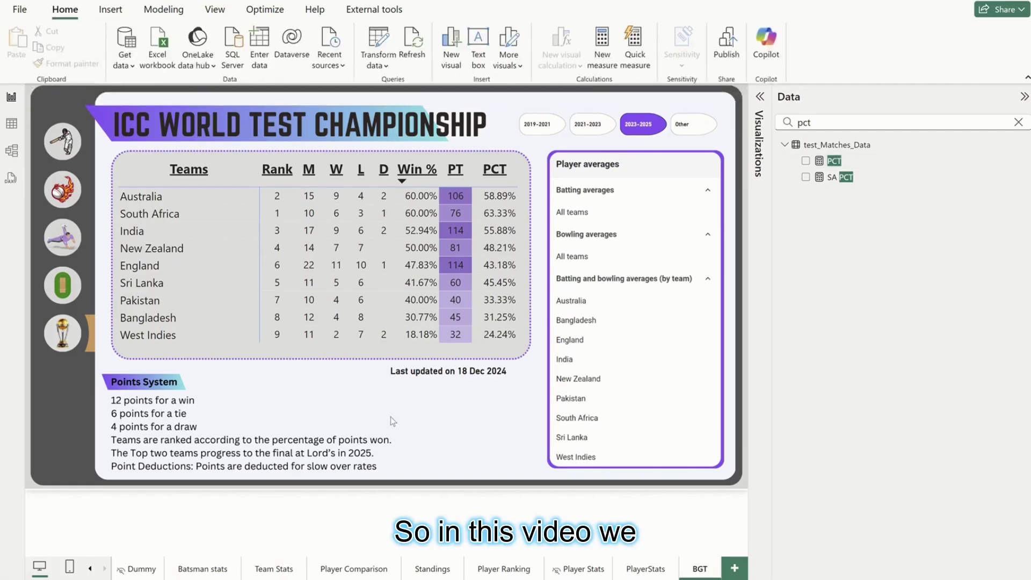